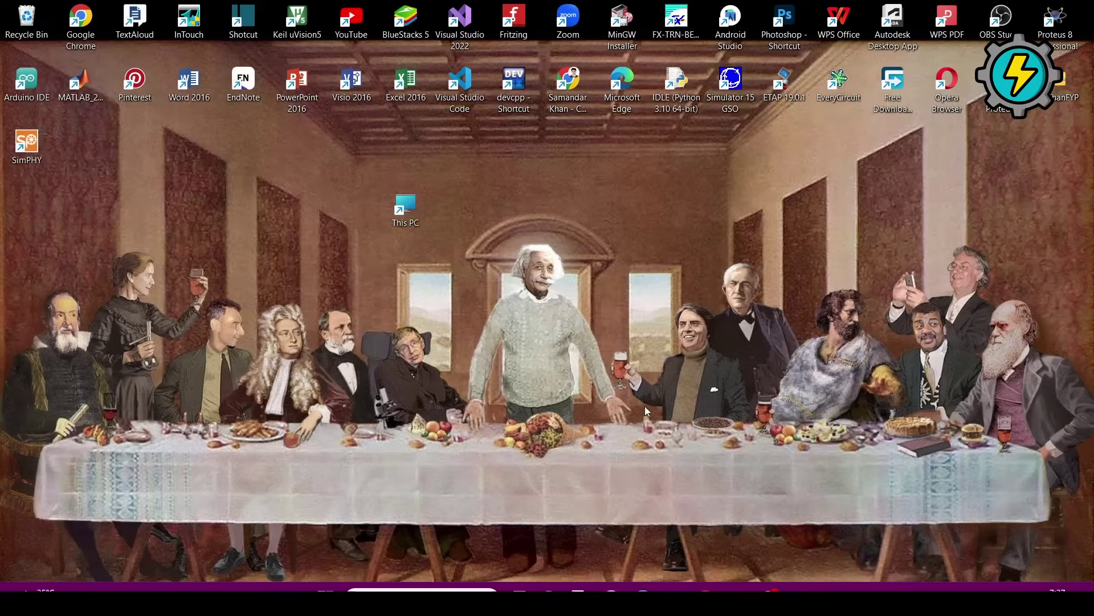
- Launch Proteus 8 Professional and start the New Project wizard
{"action": "double_click", "coordinate": [1054, 37]}
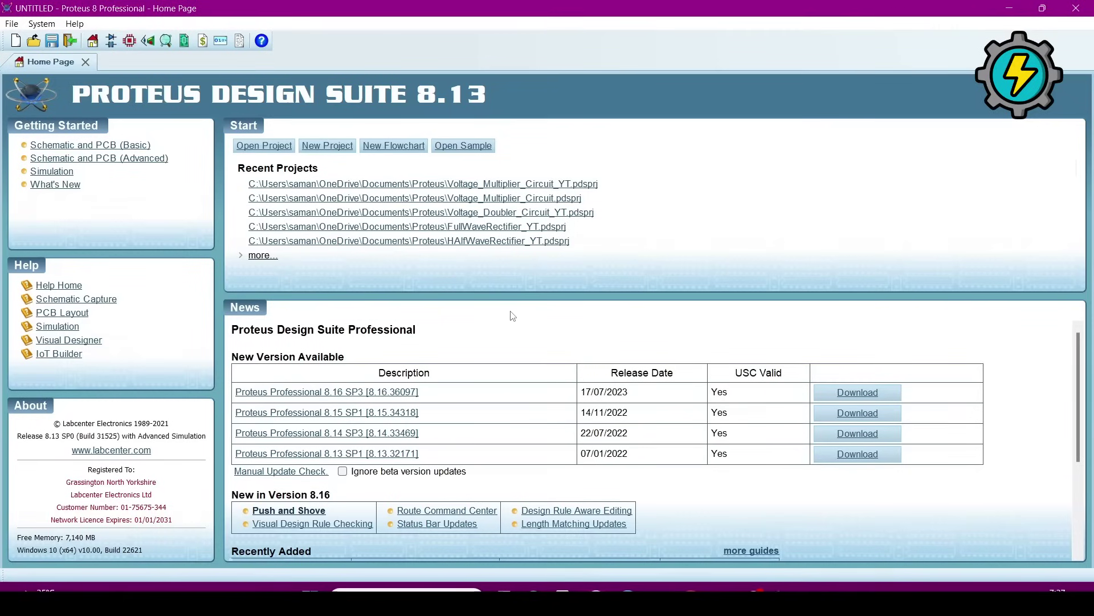
{"action": "left_click", "coordinate": [326, 150]}
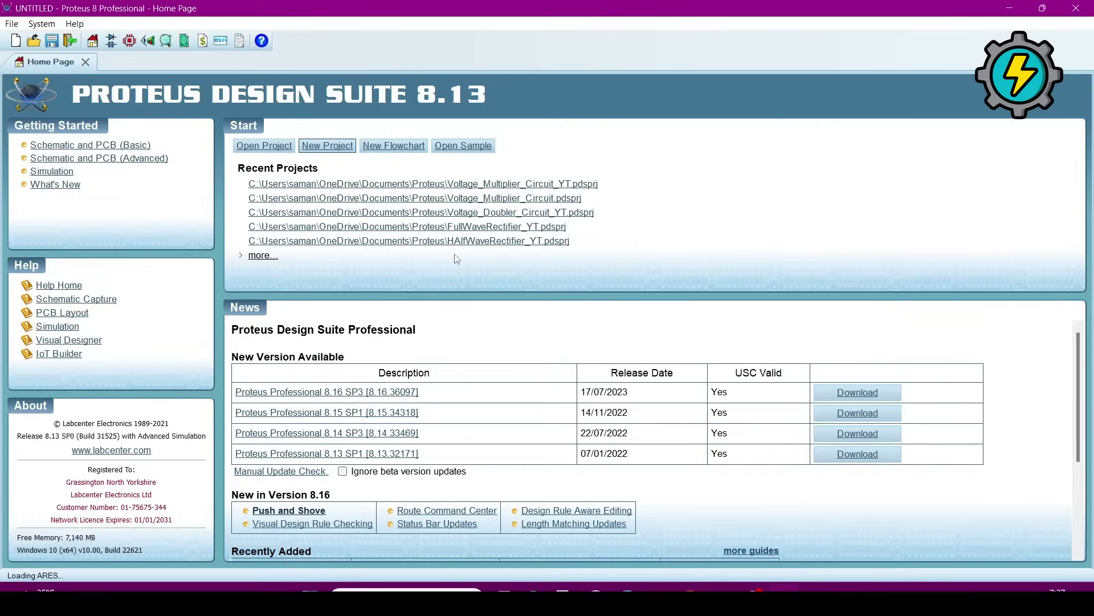
{"action": "left_click", "coordinate": [326, 147]}
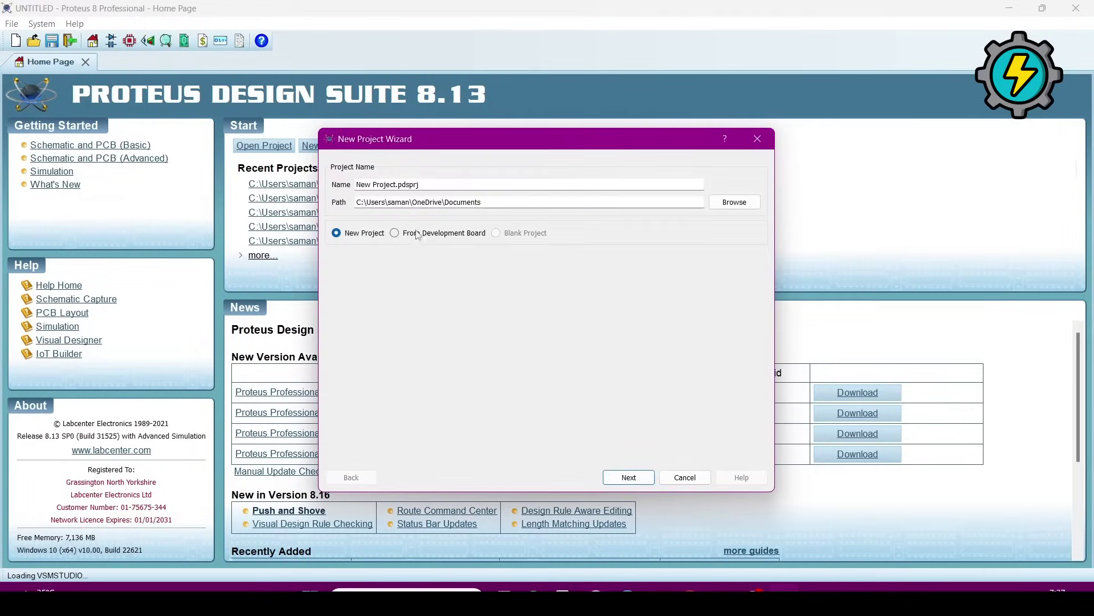
- Name the project Cockroft_Walton_Circuit_YT
{"action": "left_click", "coordinate": [398, 185]}
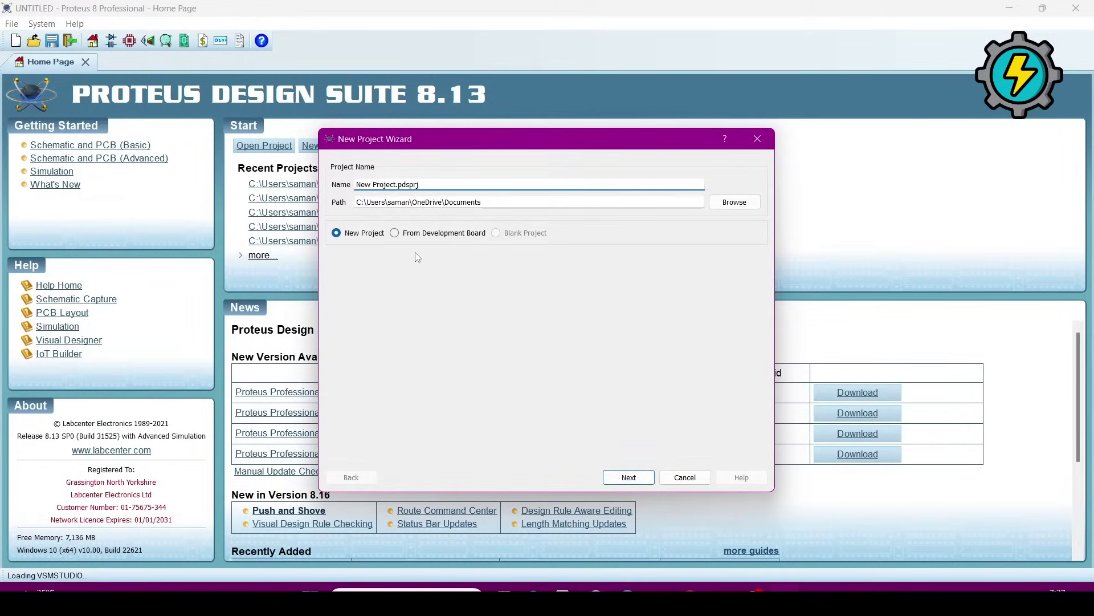
{"action": "key", "text": "BackSpace"}
{"action": "key", "text": "BackSpace"}
{"action": "key", "text": "BackSpace"}
{"action": "key", "text": "BackSpace"}
{"action": "key", "text": "BackSpace"}
{"action": "key", "text": "BackSpace"}
{"action": "key", "text": "BackSpace"}
{"action": "key", "text": "BackSpace"}
{"action": "key", "text": "BackSpace"}
{"action": "key", "text": "BackSpace"}
{"action": "key", "text": "BackSpace"}
{"action": "type", "text": "Cockroft-Walton Circuit"}
{"action": "key", "text": "BackSpace"}
{"action": "type", "text": "_"}
{"action": "key", "text": "BackSpace"}
{"action": "type", "text": "__YT"}
- Set the project location to the Proteus folder under Documents
{"action": "left_click", "coordinate": [737, 204]}
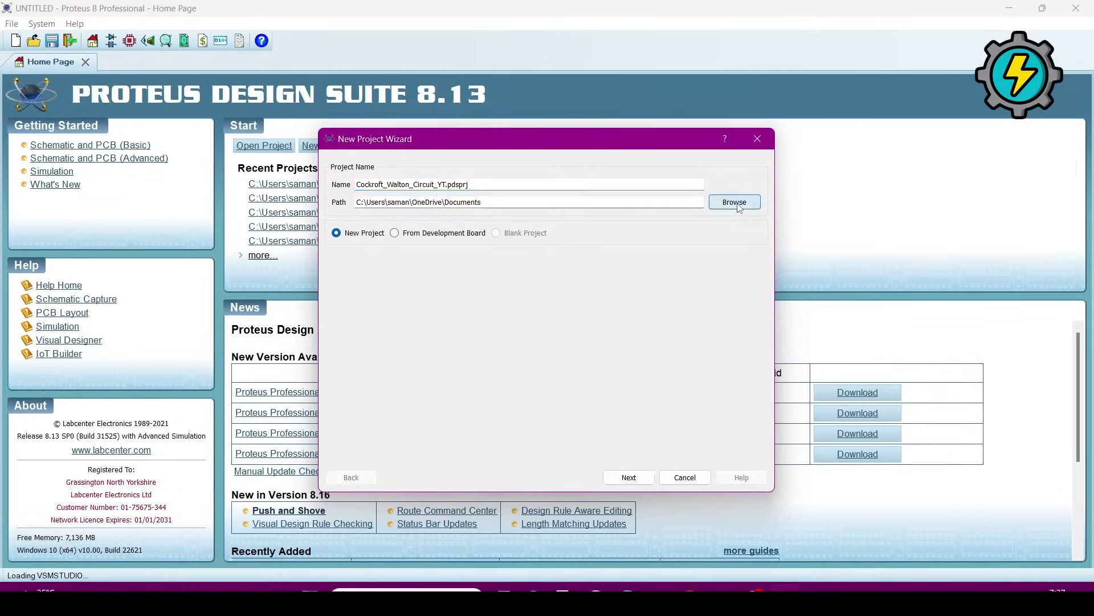
{"action": "scroll", "coordinate": [541, 364], "scroll_direction": "down", "scroll_amount": 7}
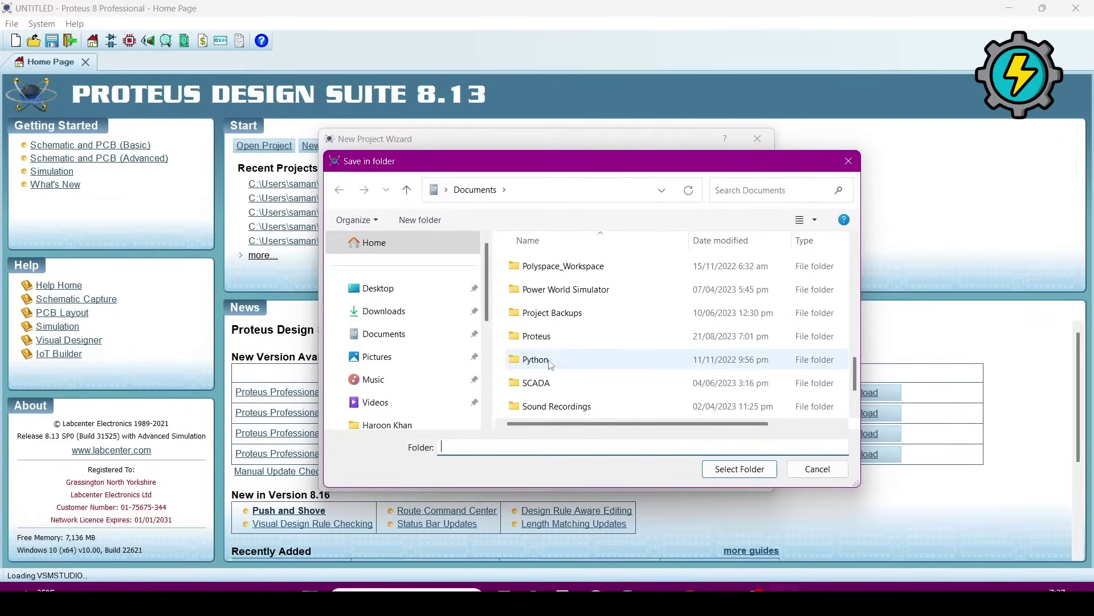
{"action": "left_click", "coordinate": [543, 340]}
{"action": "left_click", "coordinate": [723, 470]}
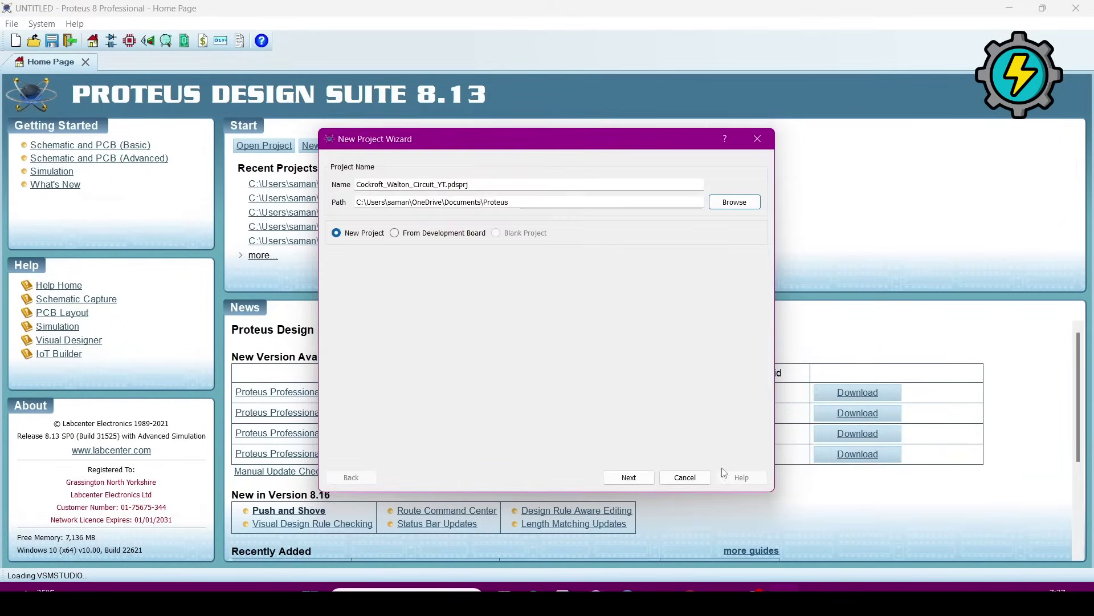
- Accept the default schematic, PCB and firmware pages and finish the project
{"action": "left_click", "coordinate": [629, 482]}
{"action": "left_click", "coordinate": [629, 481]}
{"action": "left_click", "coordinate": [629, 483]}
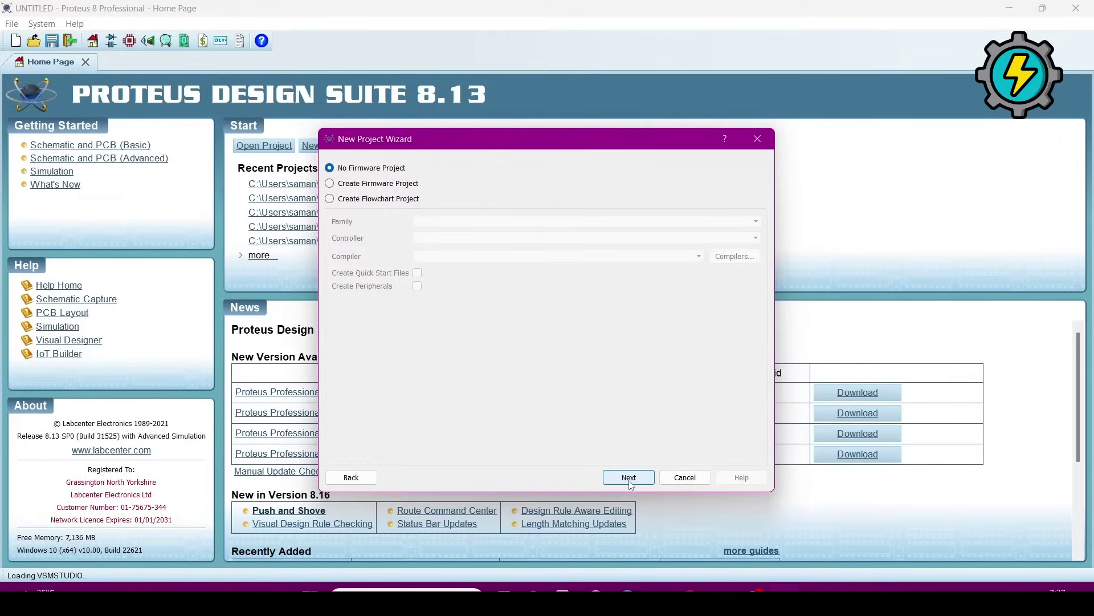
{"action": "left_click", "coordinate": [630, 482]}
{"action": "left_click", "coordinate": [629, 478]}
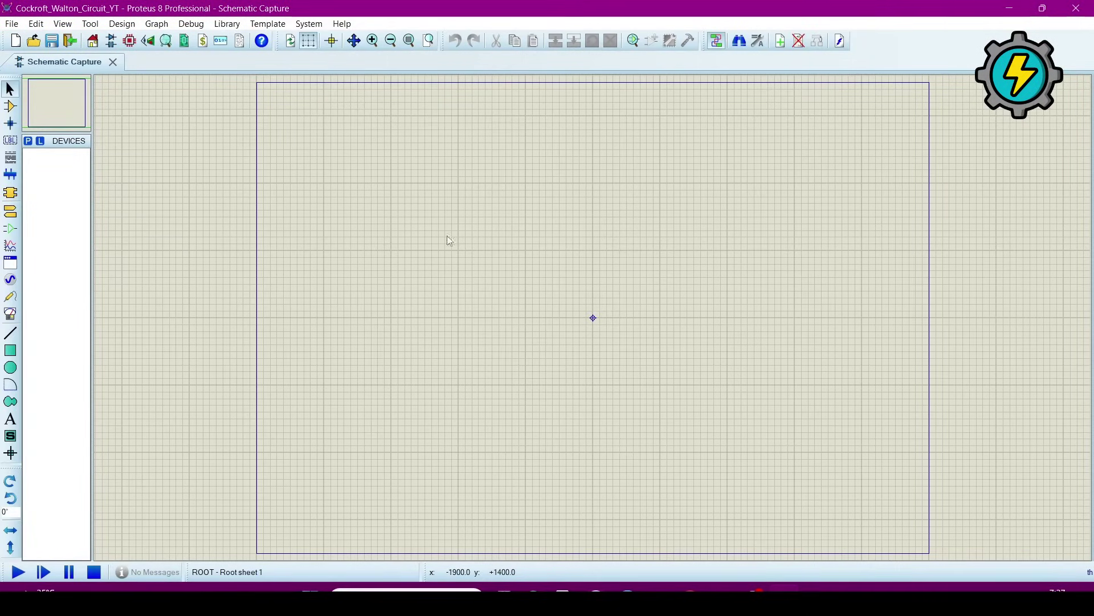
- Add ALTERNATOR and the TRAN-2P2S transformer from the device library
{"action": "left_click", "coordinate": [29, 143]}
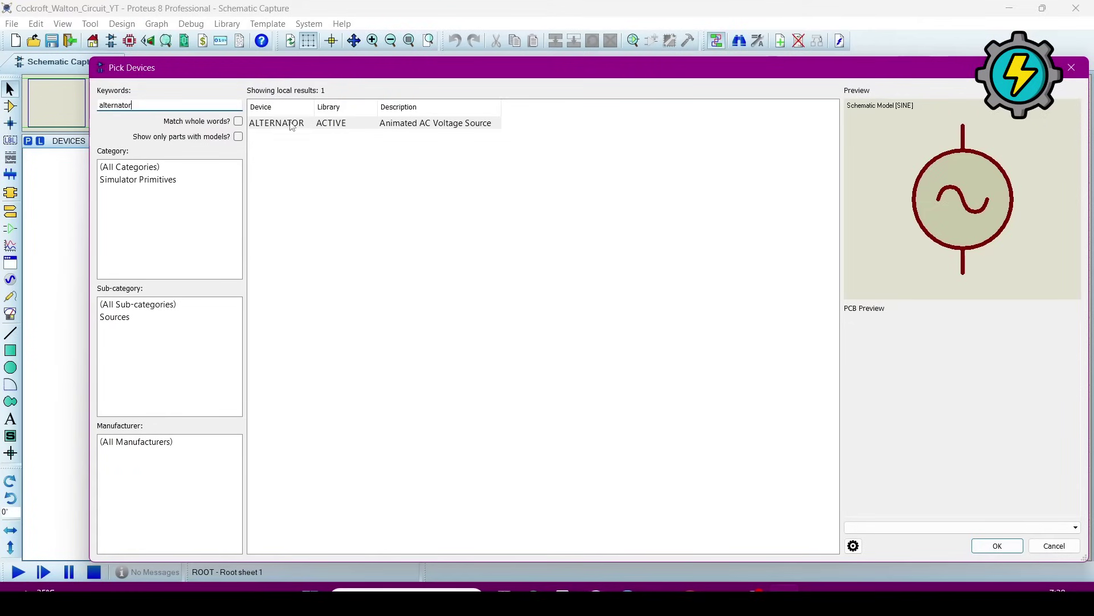
{"action": "left_click", "coordinate": [292, 123]}
{"action": "double_click", "coordinate": [152, 107]}
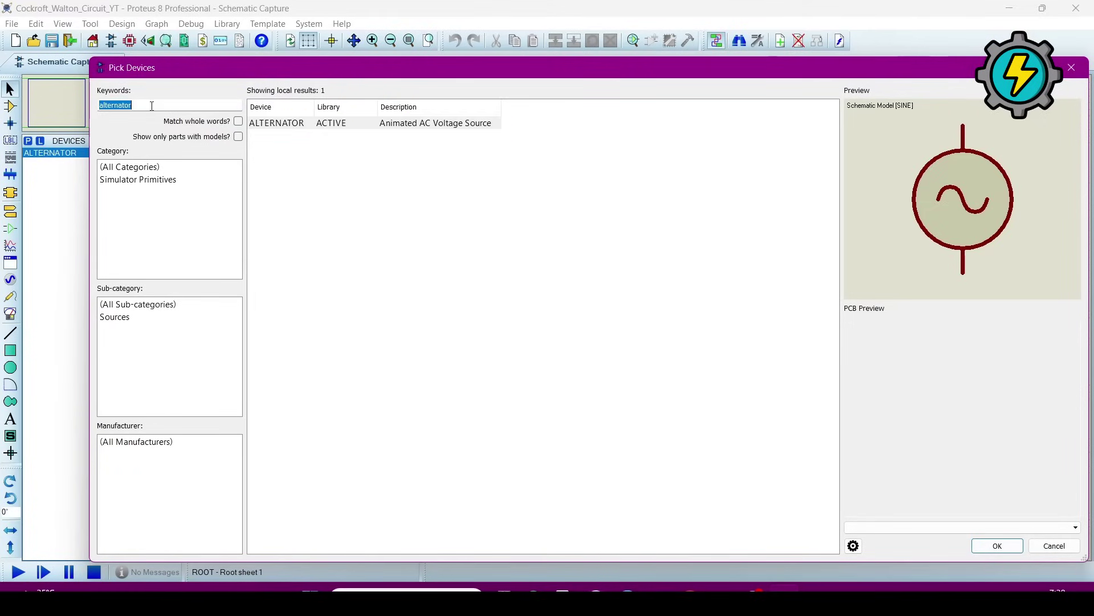
{"action": "key", "text": "BackSpace"}
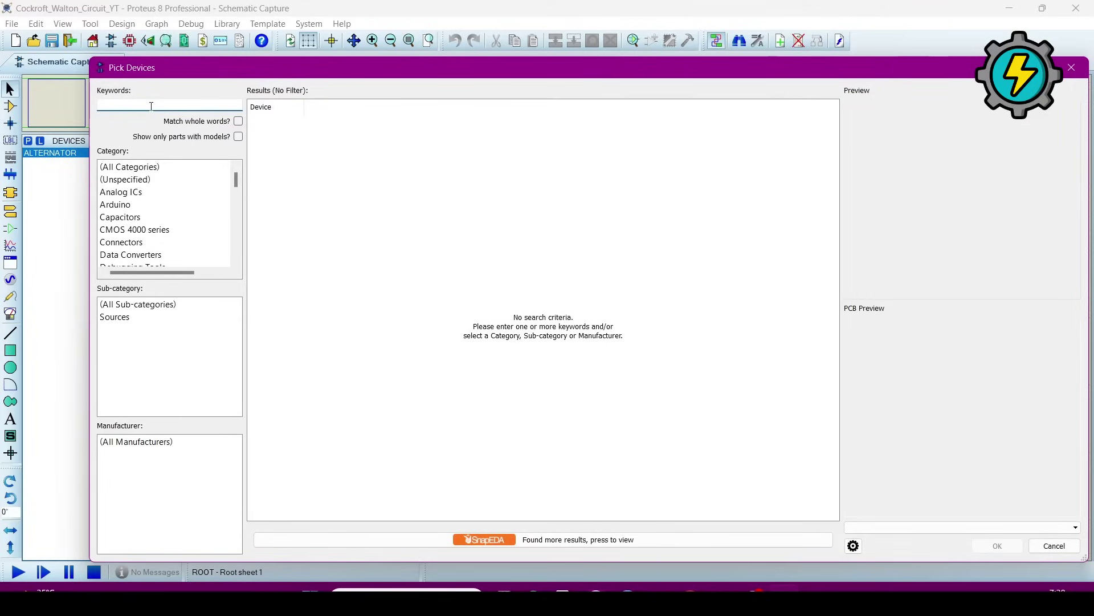
{"action": "type", "text": "transformer"}
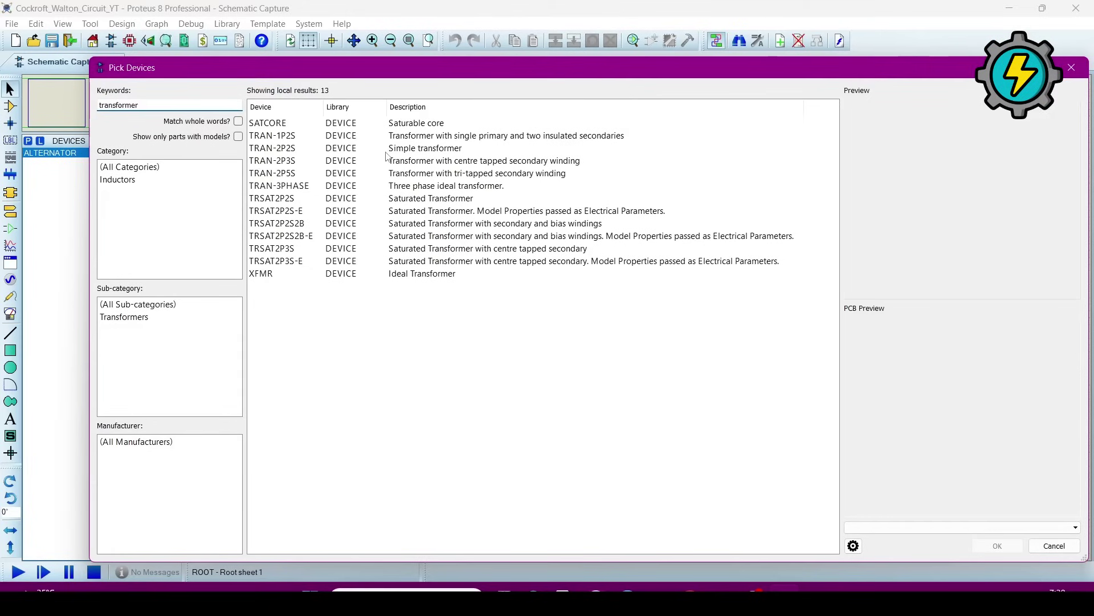
{"action": "left_click", "coordinate": [390, 152]}
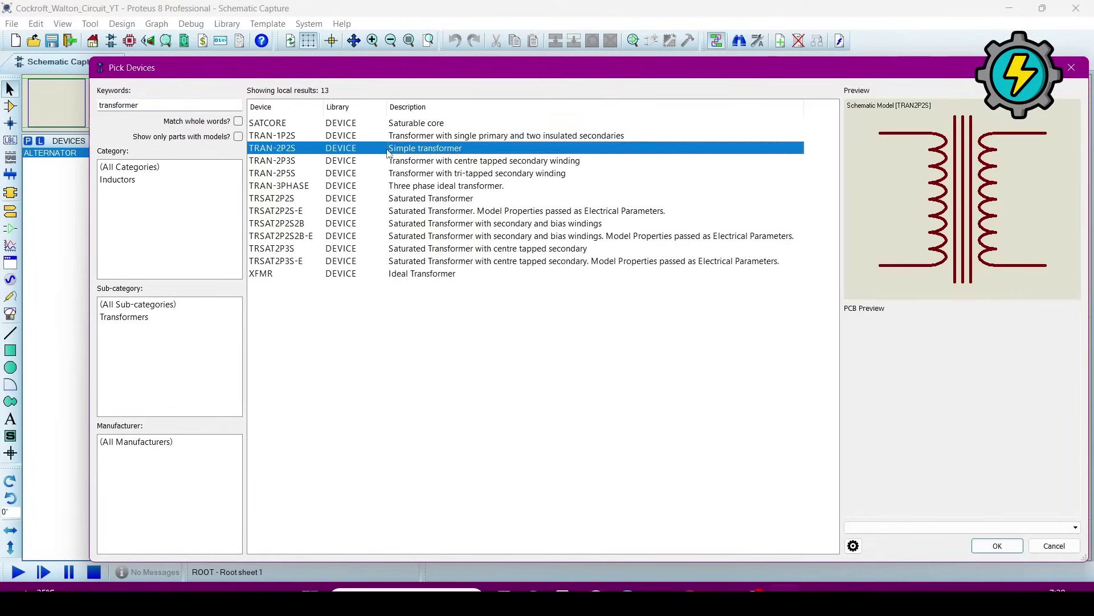
{"action": "double_click", "coordinate": [375, 152]}
- Search 'd' and add the generic DIODE to the device list
{"action": "double_click", "coordinate": [149, 106]}
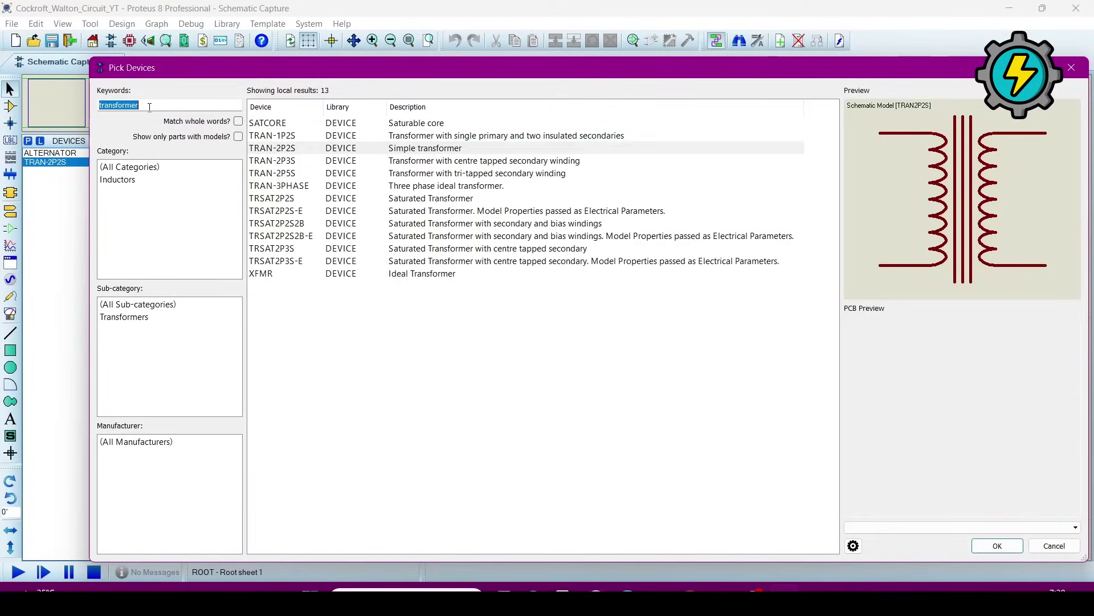
{"action": "key", "text": "BackSpace"}
{"action": "type", "text": "diode"}
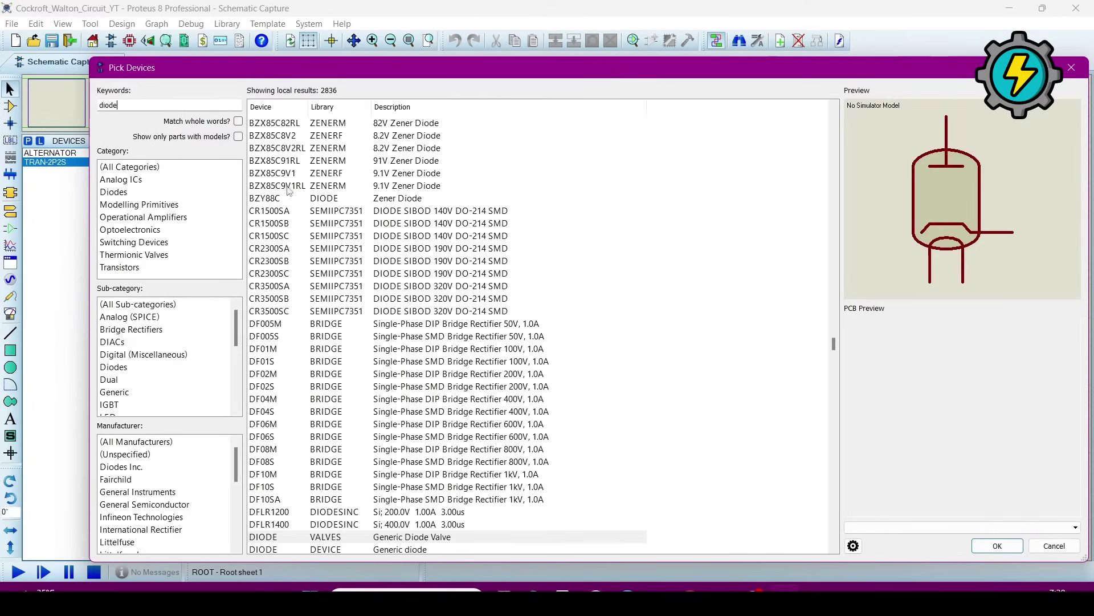
{"action": "scroll", "coordinate": [339, 523], "scroll_direction": "down", "scroll_amount": 4}
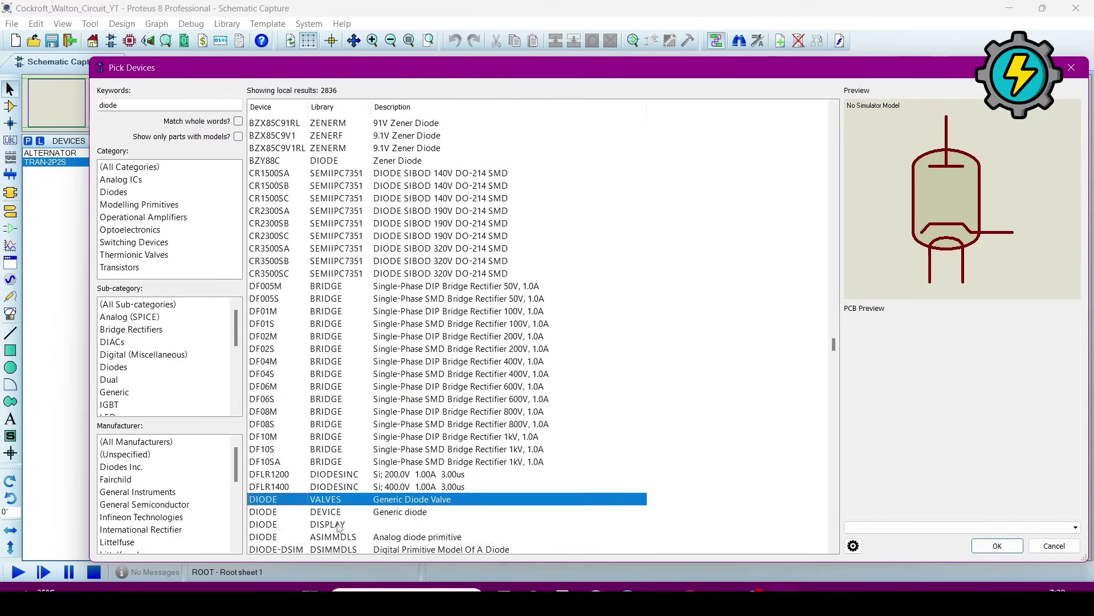
{"action": "left_click", "coordinate": [375, 399]}
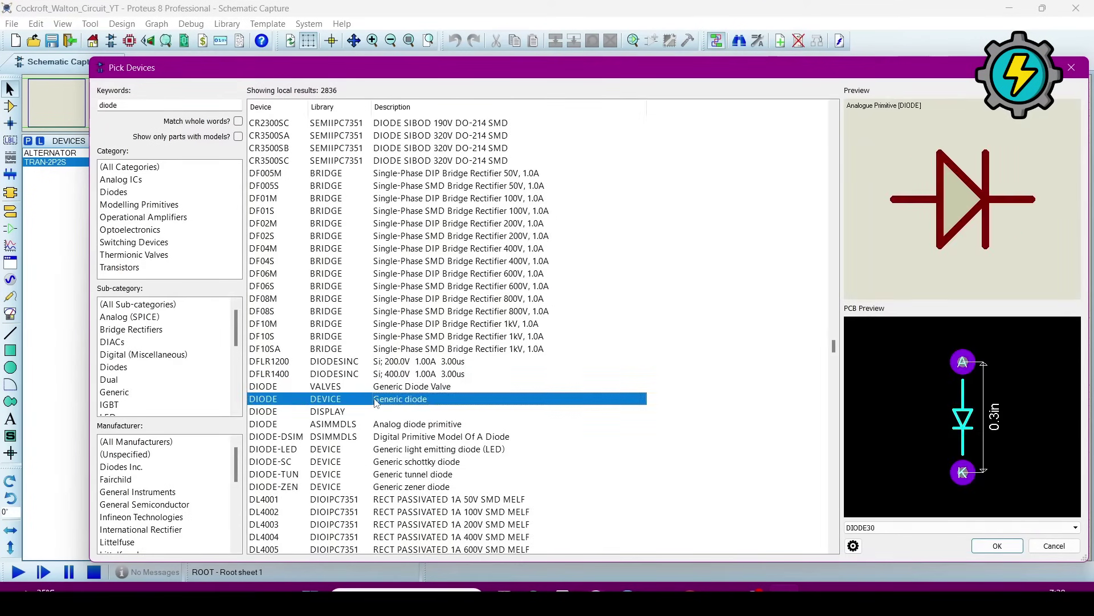
{"action": "double_click", "coordinate": [346, 401]}
- Search 'c', add the generic CAP capacitor, and close the picker
{"action": "double_click", "coordinate": [145, 105]}
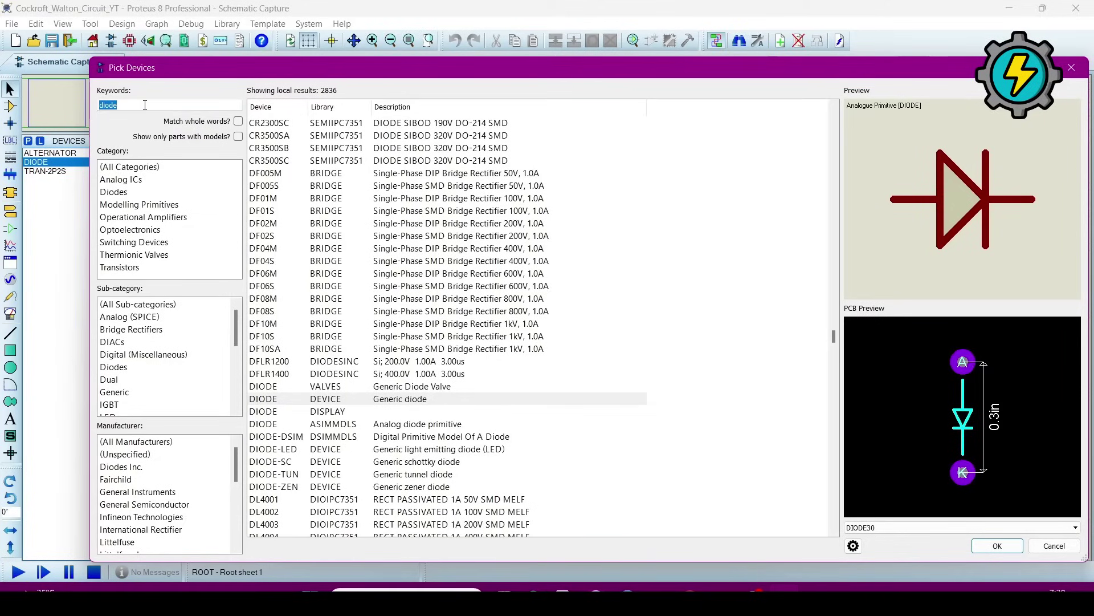
{"action": "type", "text": "capacitor"}
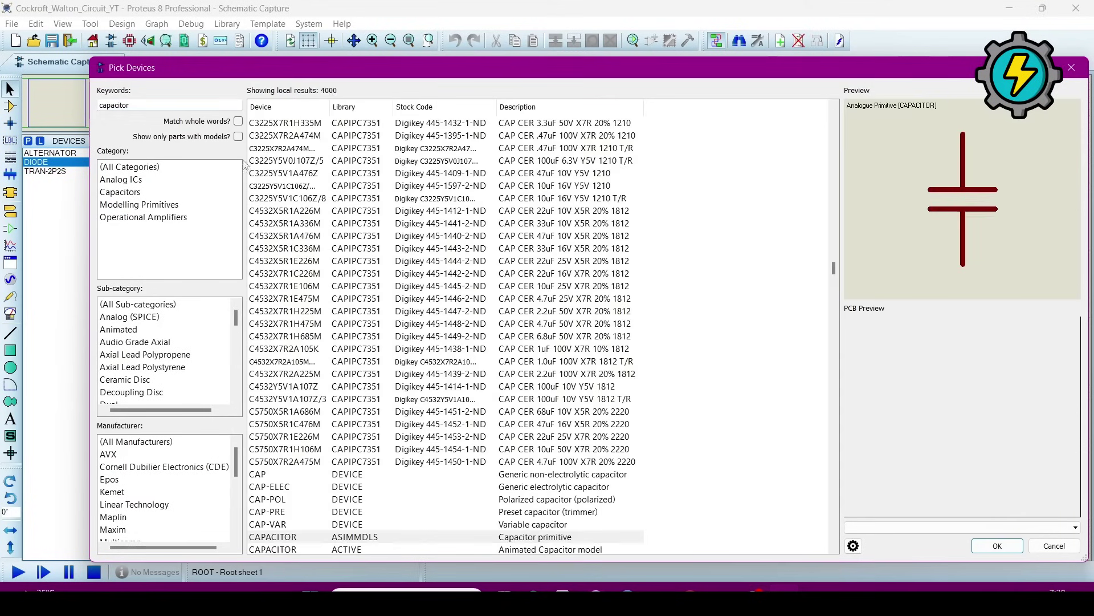
{"action": "scroll", "coordinate": [423, 431], "scroll_direction": "down", "scroll_amount": 4}
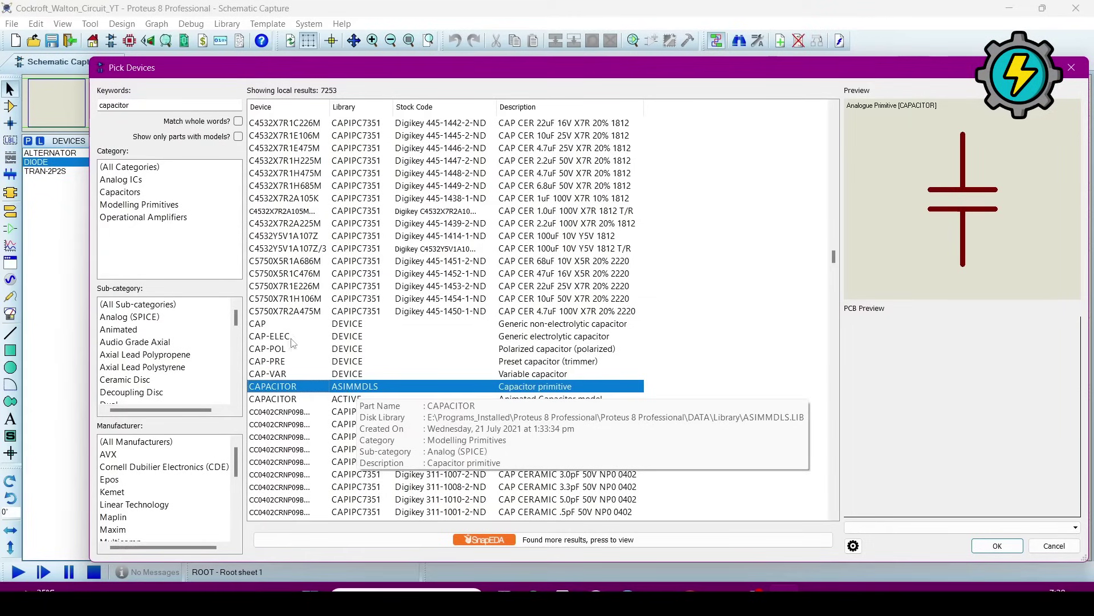
{"action": "left_click", "coordinate": [349, 325]}
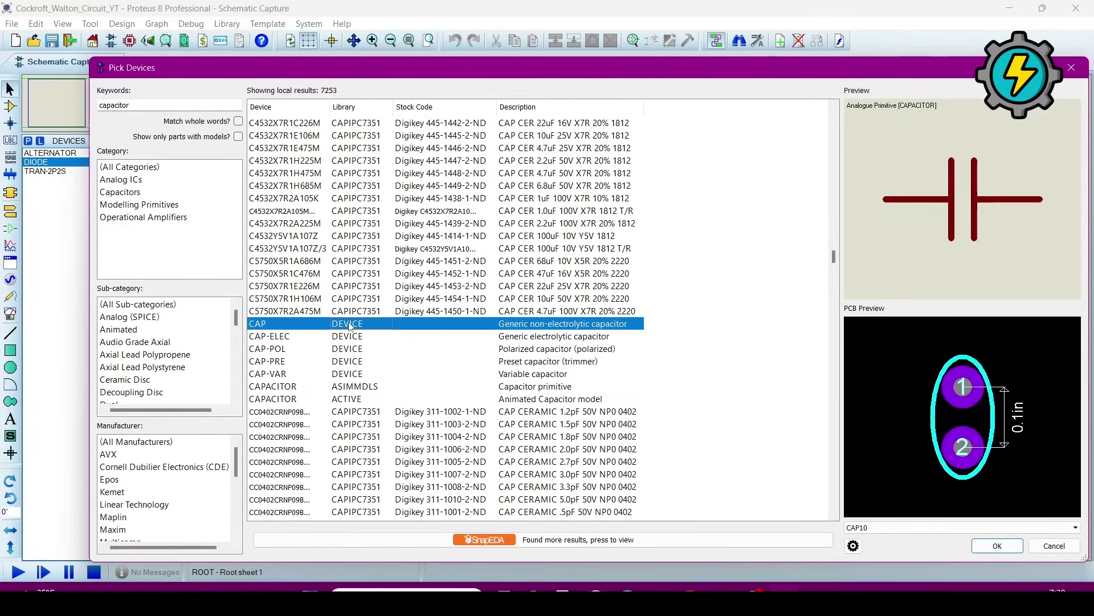
{"action": "double_click", "coordinate": [349, 325]}
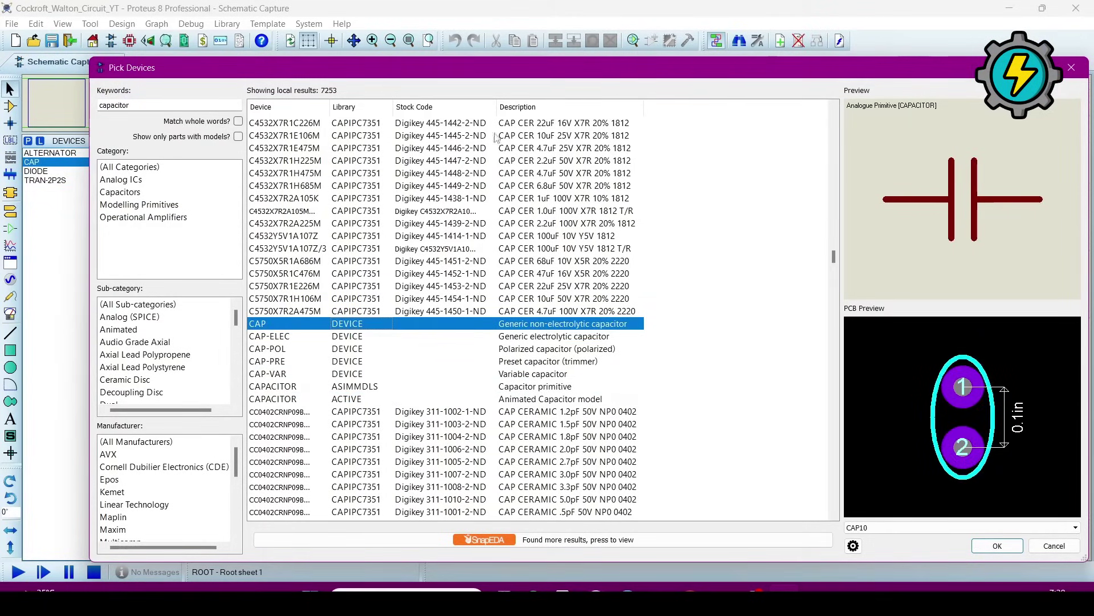
{"action": "left_click", "coordinate": [1071, 68]}
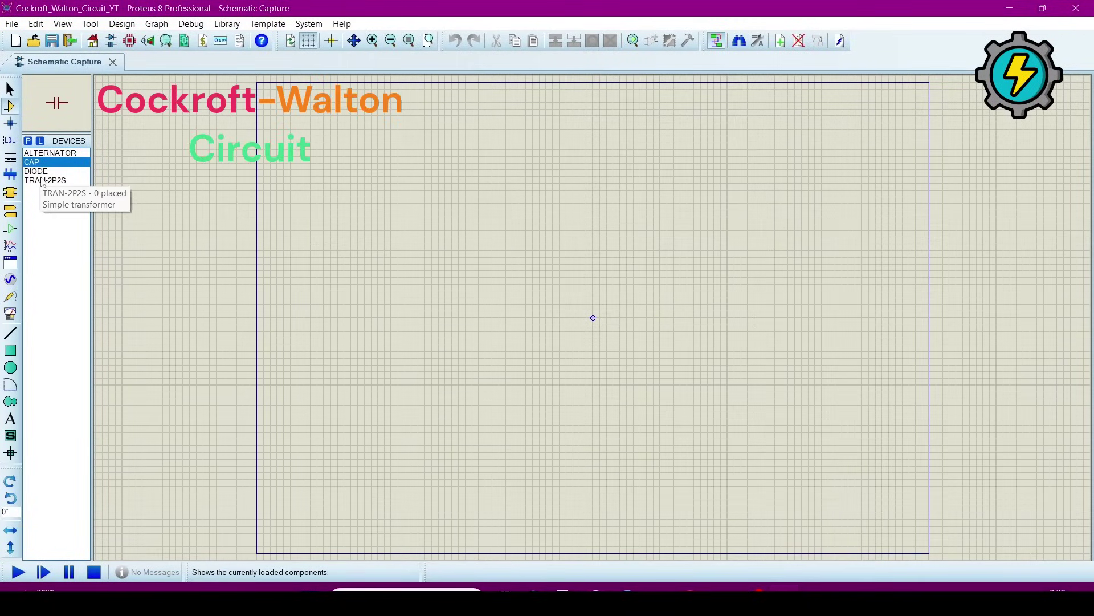
- Place an alternator at the lower left and transformer TR1 to its right
{"action": "left_click", "coordinate": [45, 153]}
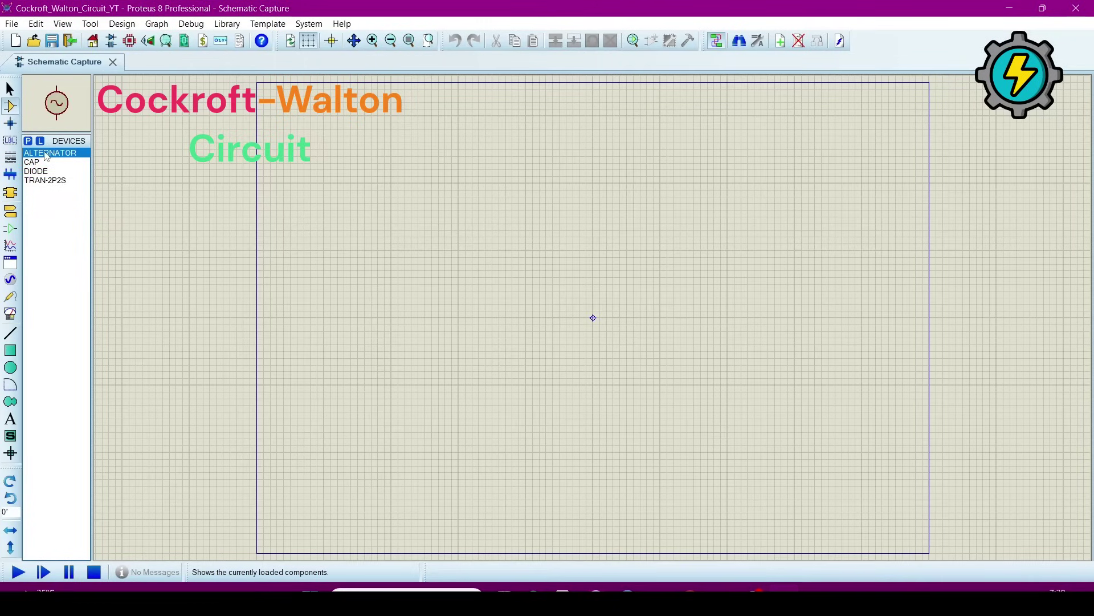
{"action": "left_click", "coordinate": [350, 432]}
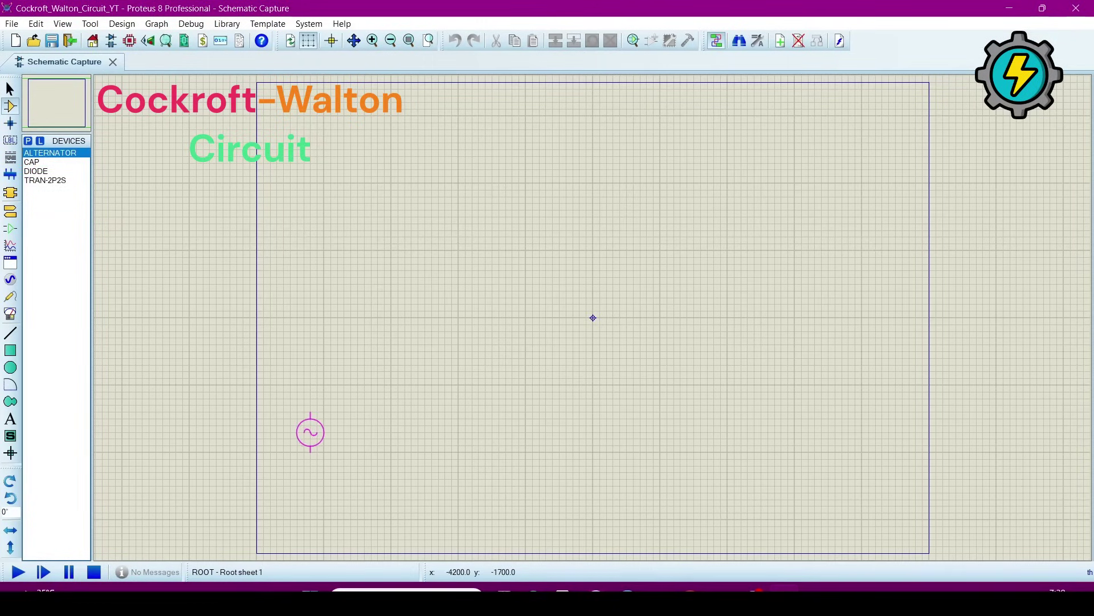
{"action": "left_click", "coordinate": [310, 432]}
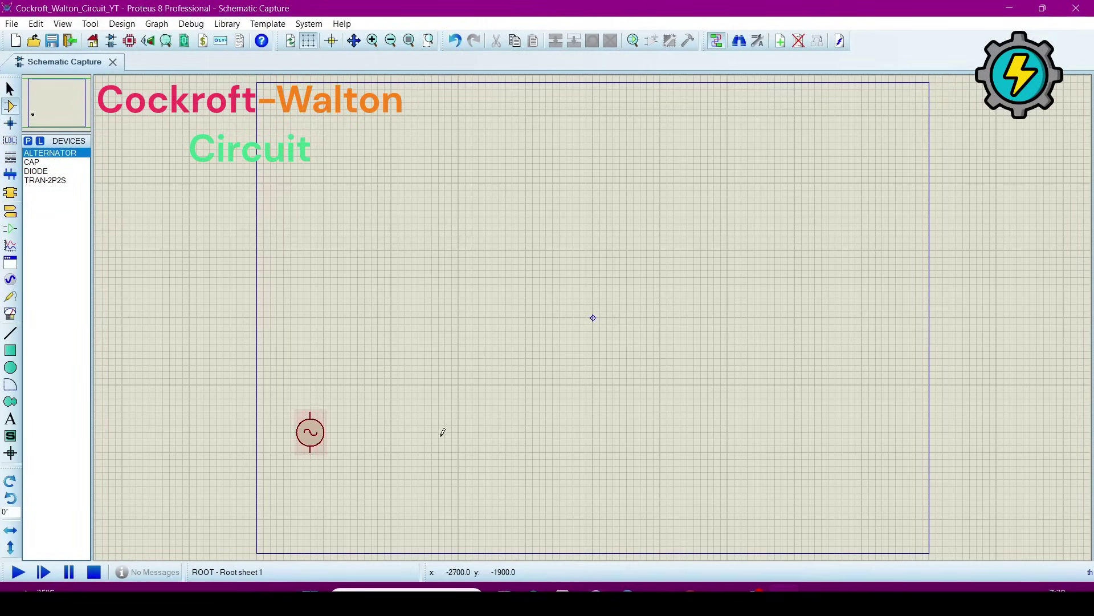
{"action": "left_click", "coordinate": [54, 181]}
{"action": "left_click", "coordinate": [387, 442]}
{"action": "left_click", "coordinate": [392, 396]}
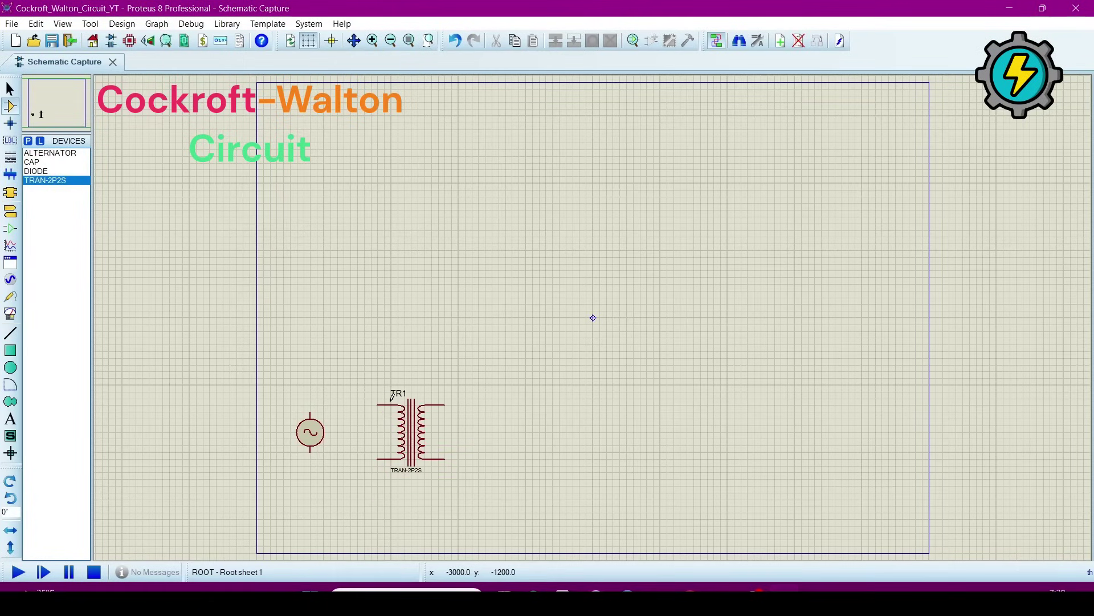
- Wire the alternator's top and bottom terminals to TR1's two primary pins
{"action": "left_click", "coordinate": [378, 404]}
{"action": "left_click", "coordinate": [310, 415]}
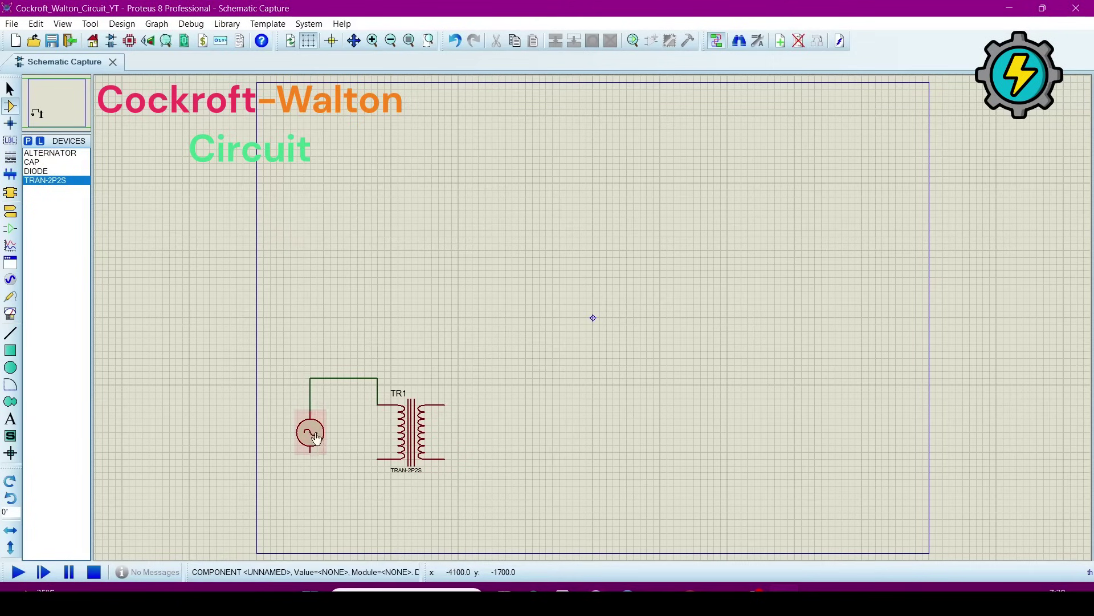
{"action": "left_click", "coordinate": [311, 451]}
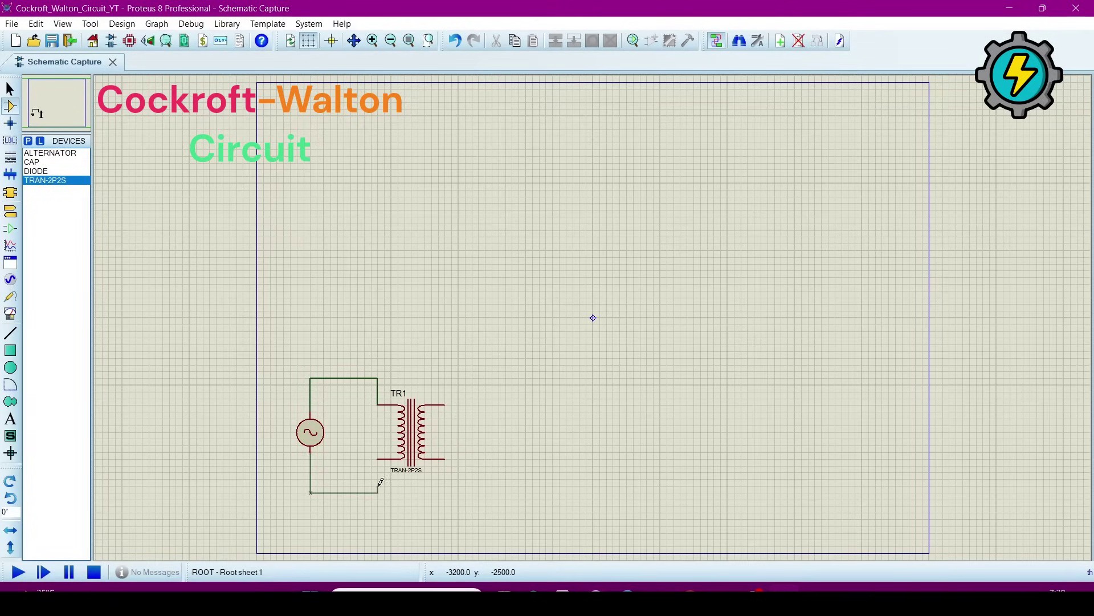
{"action": "left_click", "coordinate": [377, 460]}
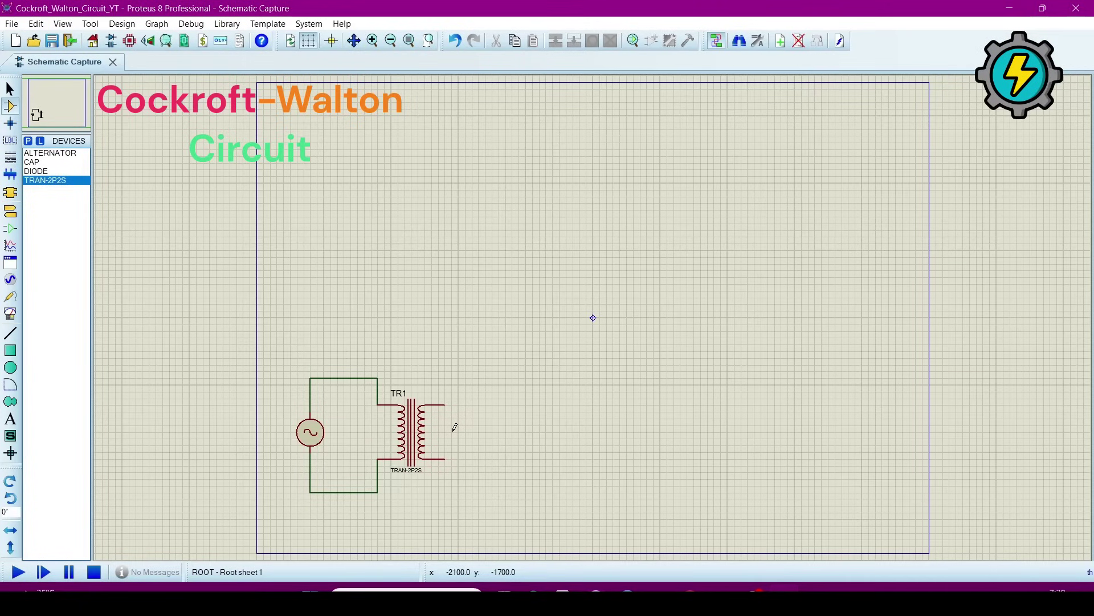
- Place capacitors C1 and C2 above the transformer and rotate both upright
{"action": "left_click", "coordinate": [33, 162]}
{"action": "left_click", "coordinate": [478, 394]}
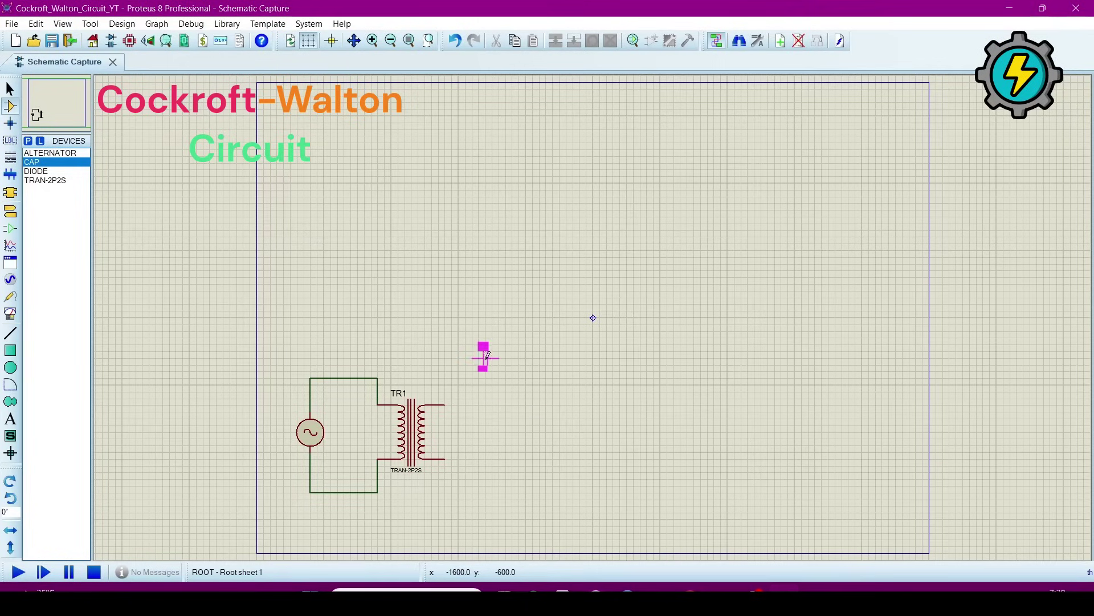
{"action": "left_click", "coordinate": [485, 358]}
{"action": "left_click", "coordinate": [484, 261]}
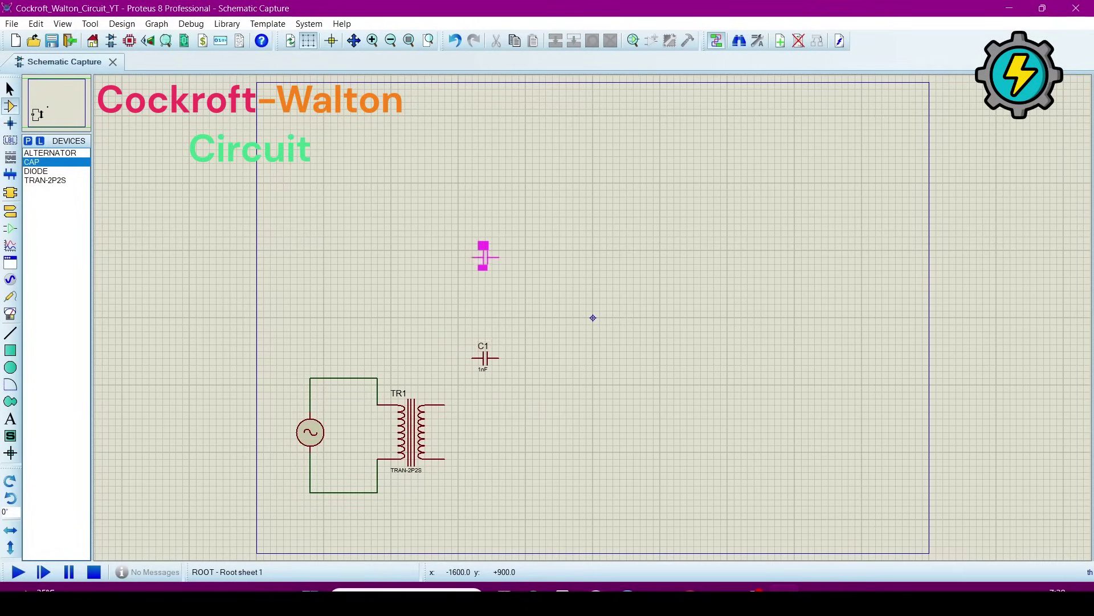
{"action": "left_click", "coordinate": [485, 257]}
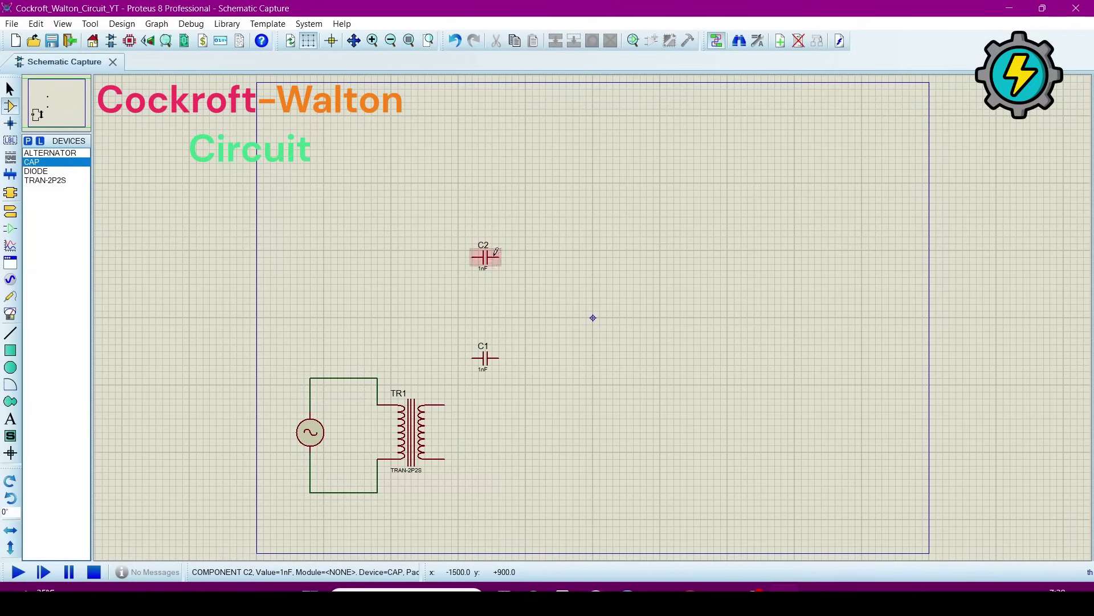
{"action": "right_click", "coordinate": [495, 364]}
{"action": "left_click", "coordinate": [531, 262]}
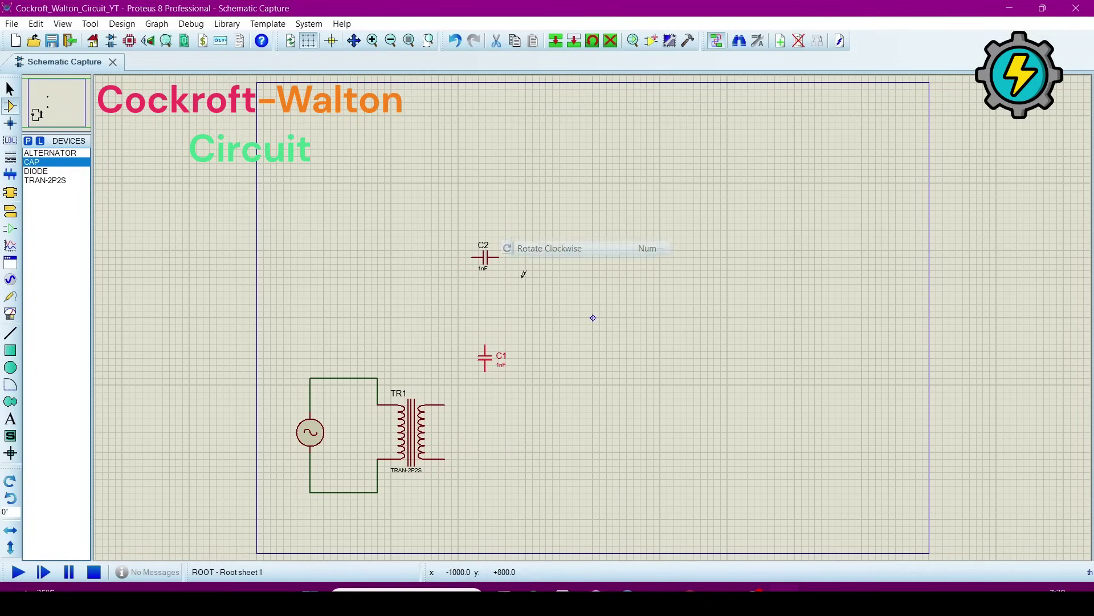
{"action": "right_click", "coordinate": [491, 252]}
{"action": "left_click", "coordinate": [514, 251]}
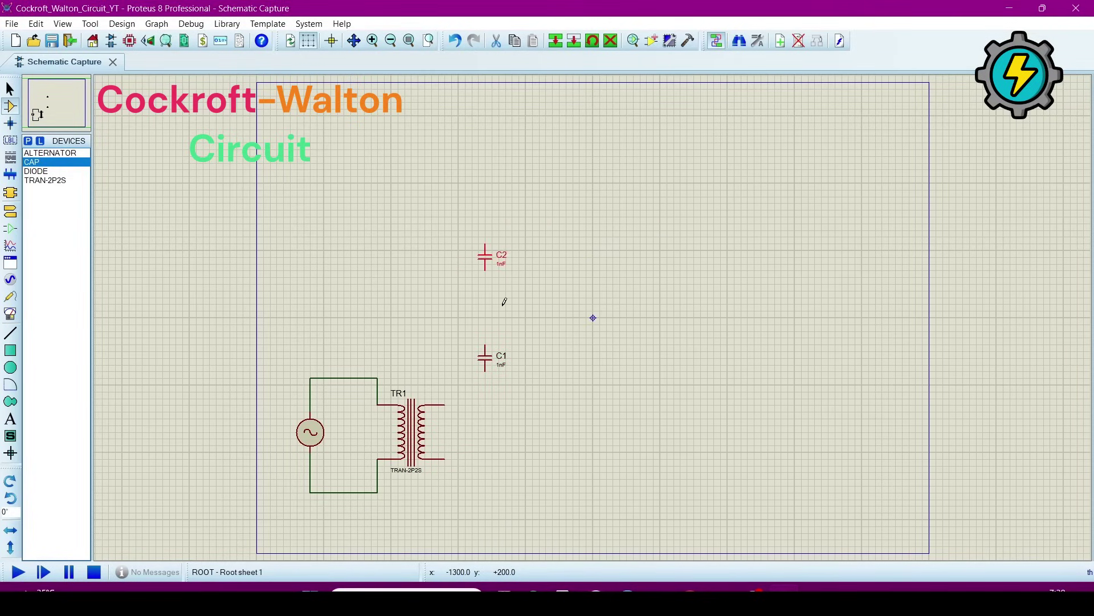
- Wire C2 to C1, and C1 to TR1's upper secondary terminal
{"action": "left_click", "coordinate": [485, 270]}
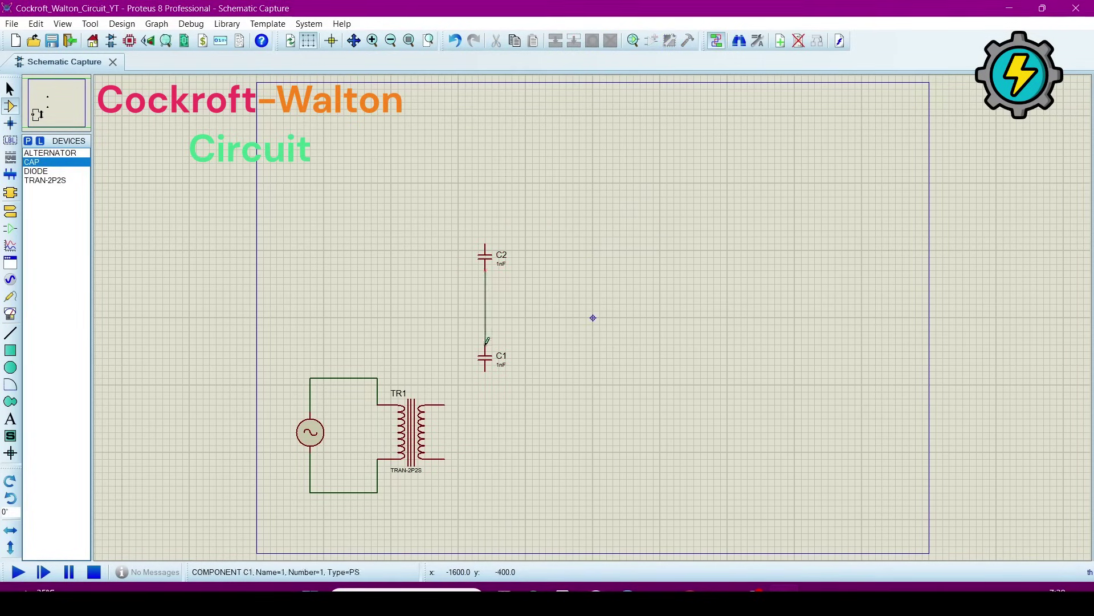
{"action": "left_click", "coordinate": [485, 345]}
{"action": "left_click", "coordinate": [485, 368]}
{"action": "left_click", "coordinate": [445, 404]}
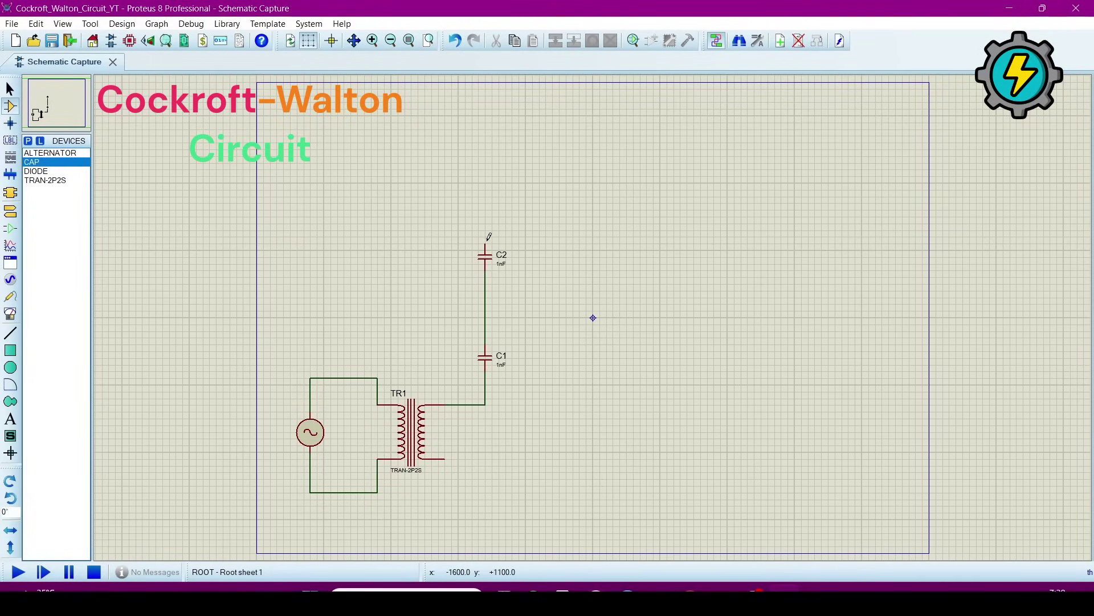
- Place DIODE parts D1 through D4 stacked bottom to top beside the capacitors
{"action": "left_click", "coordinate": [44, 172]}
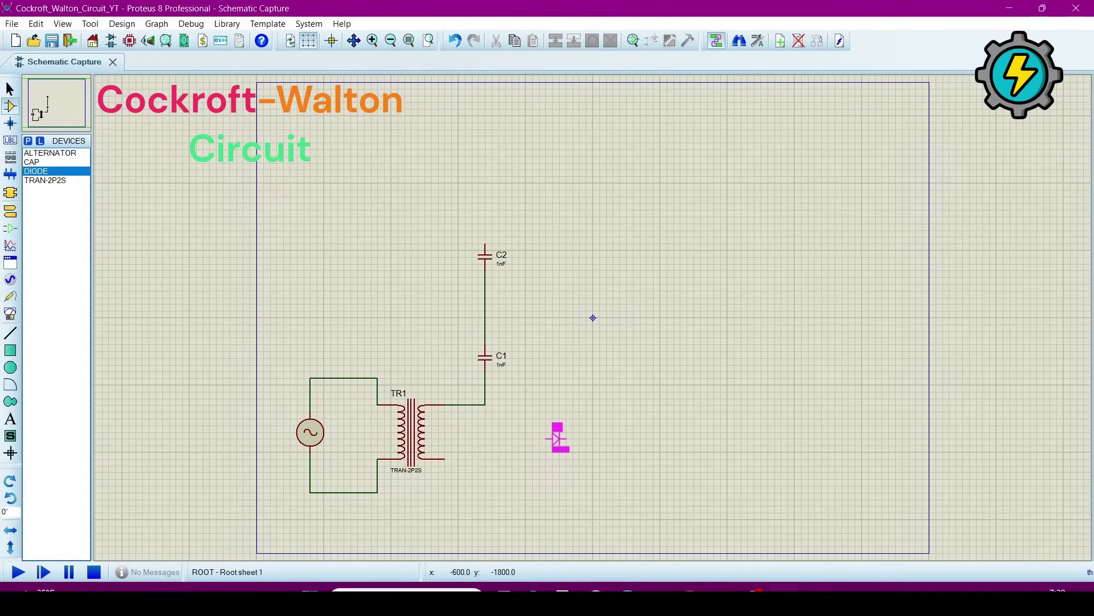
{"action": "left_click", "coordinate": [557, 437]}
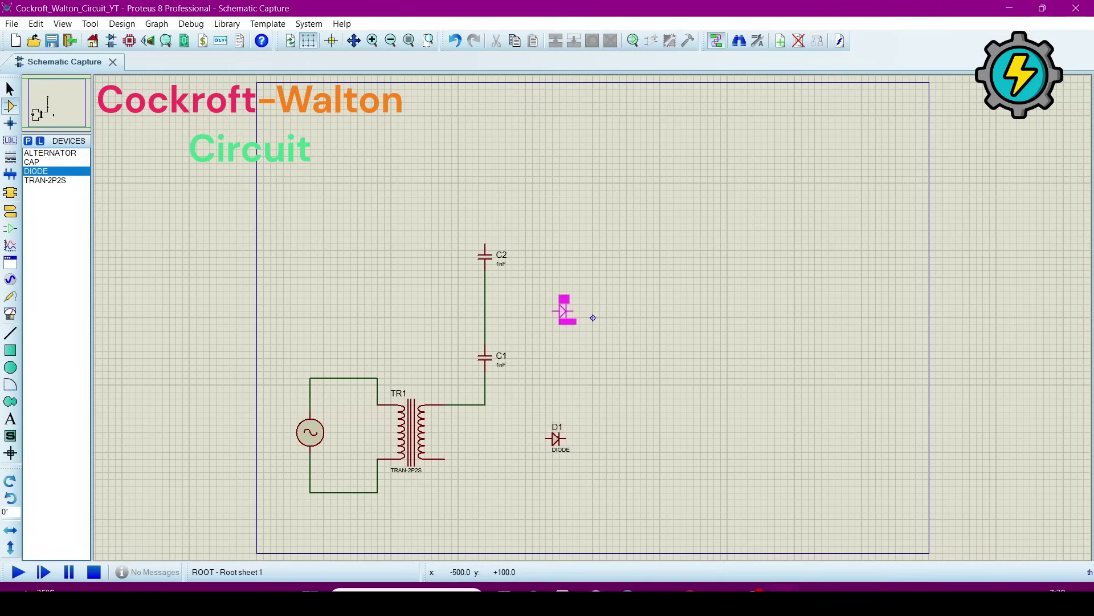
{"action": "left_click", "coordinate": [563, 311]}
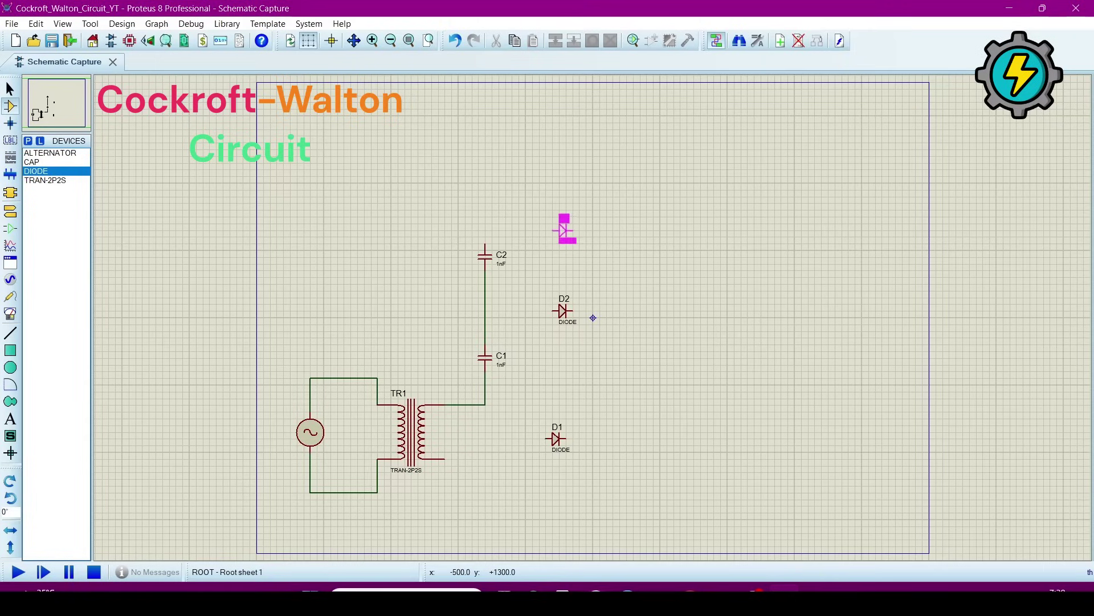
{"action": "left_click", "coordinate": [563, 210]}
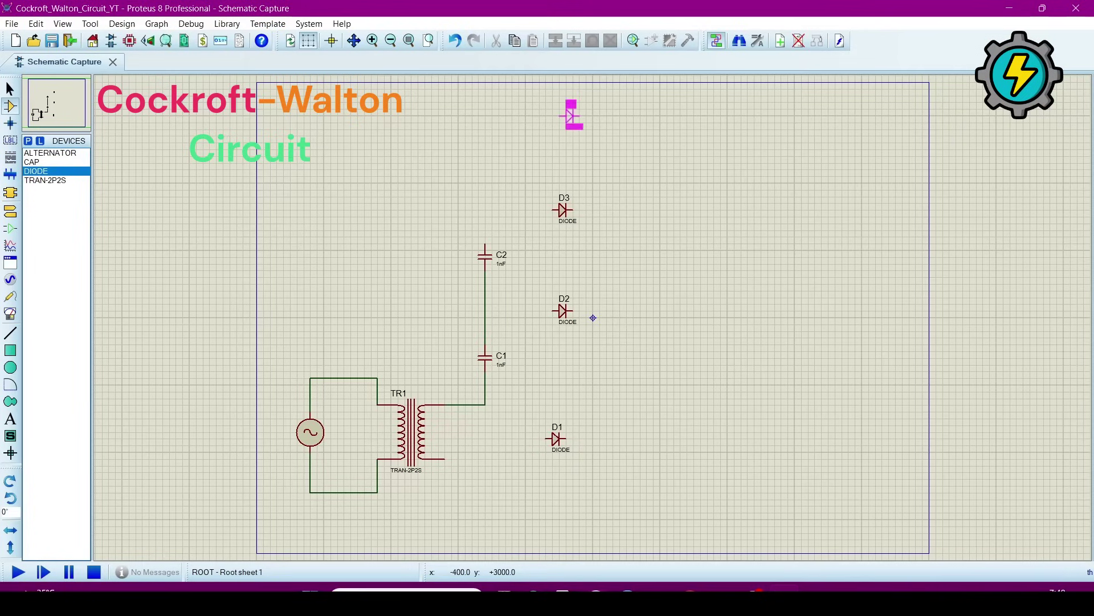
{"action": "left_click", "coordinate": [563, 116]}
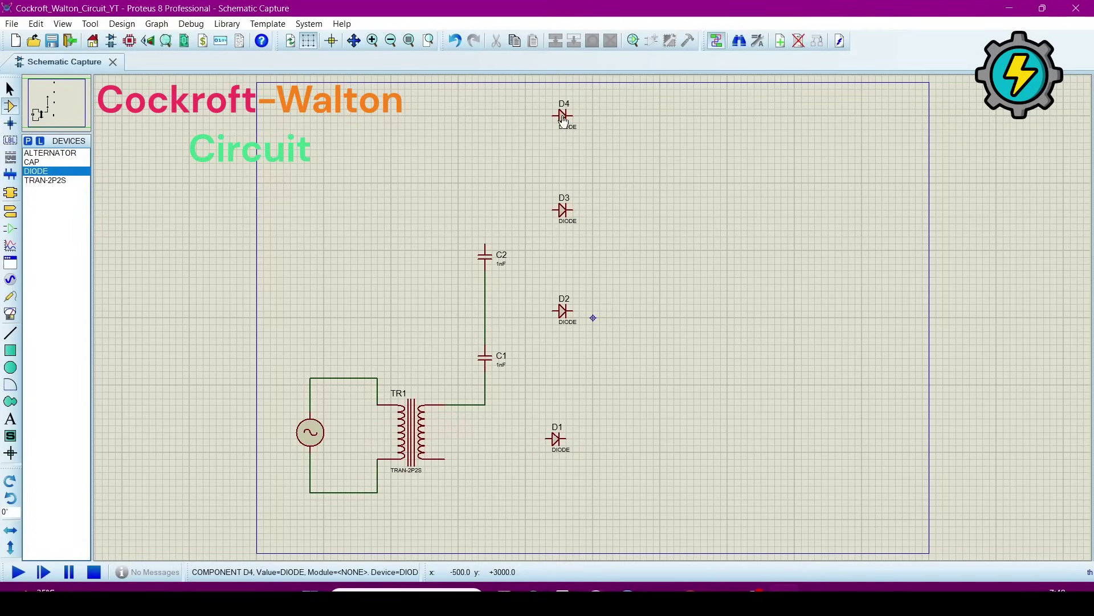
{"action": "left_click", "coordinate": [558, 438]}
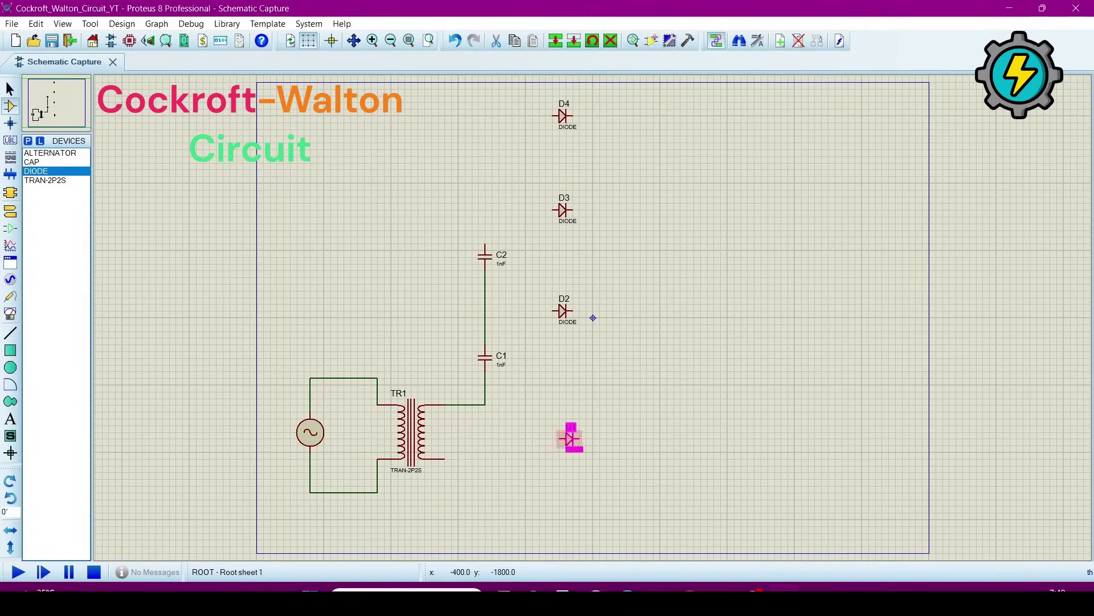
- Rotate diodes D1, D2, D3 and D4 anticlockwise so each stands vertically
{"action": "right_click", "coordinate": [567, 437]}
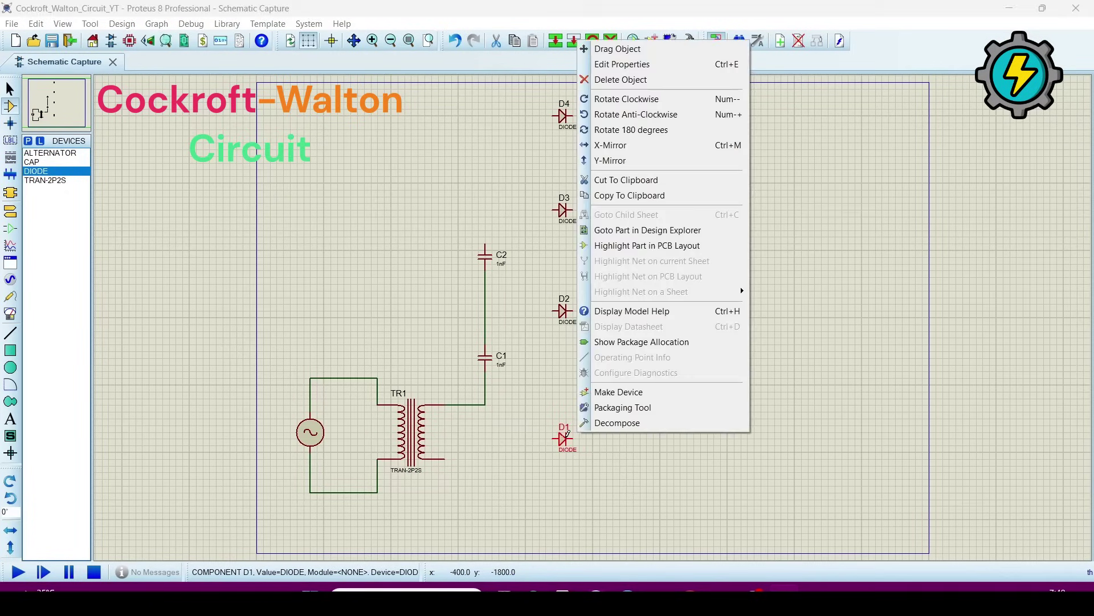
{"action": "left_click", "coordinate": [627, 114]}
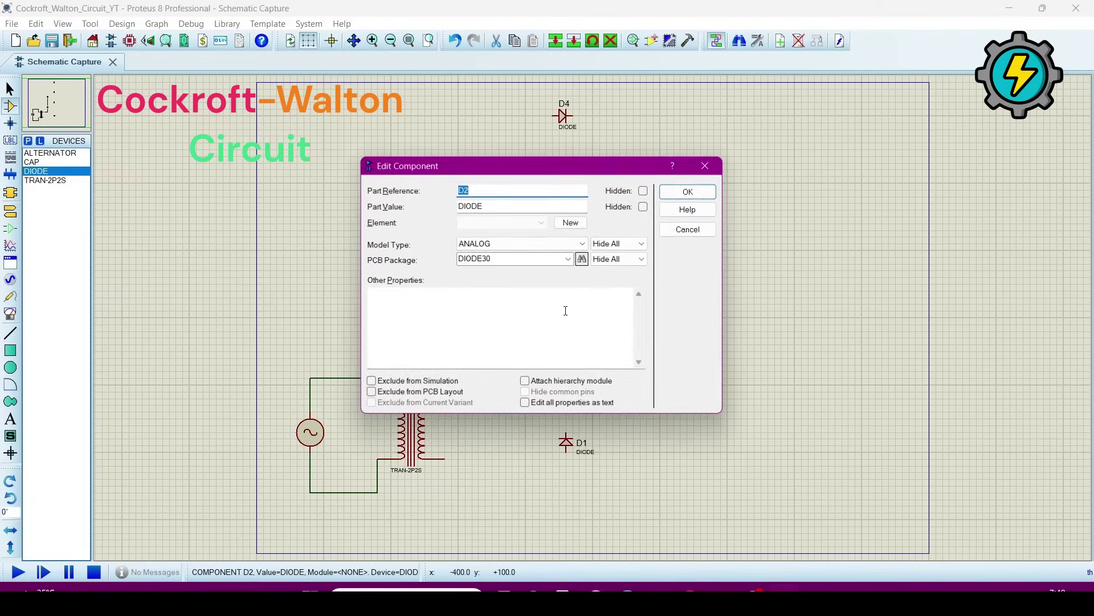
{"action": "double_click", "coordinate": [565, 314]}
{"action": "left_click", "coordinate": [679, 230]}
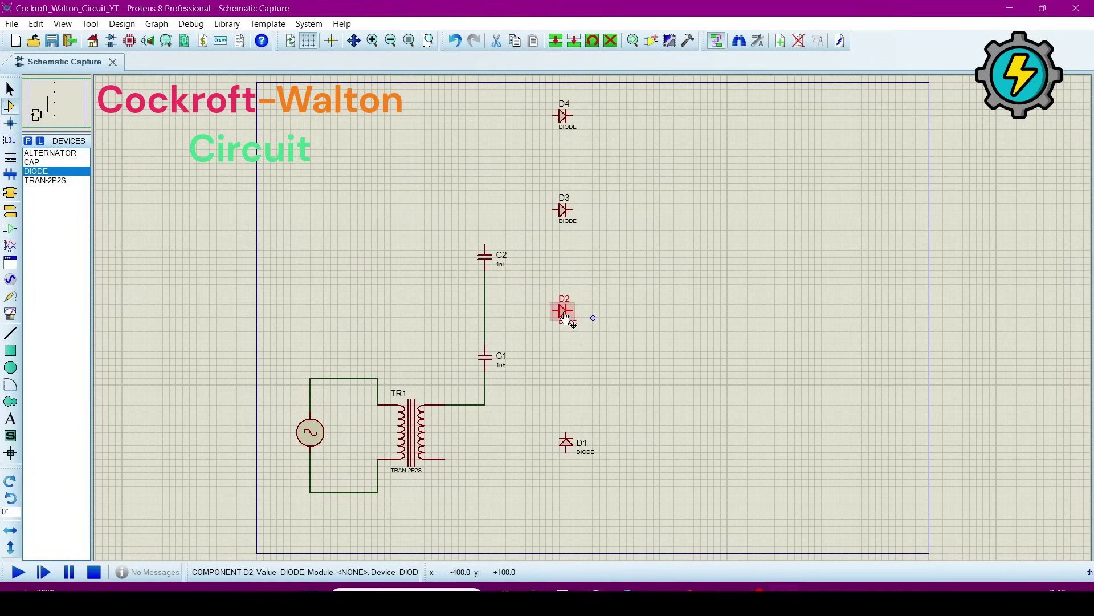
{"action": "right_click", "coordinate": [566, 315]}
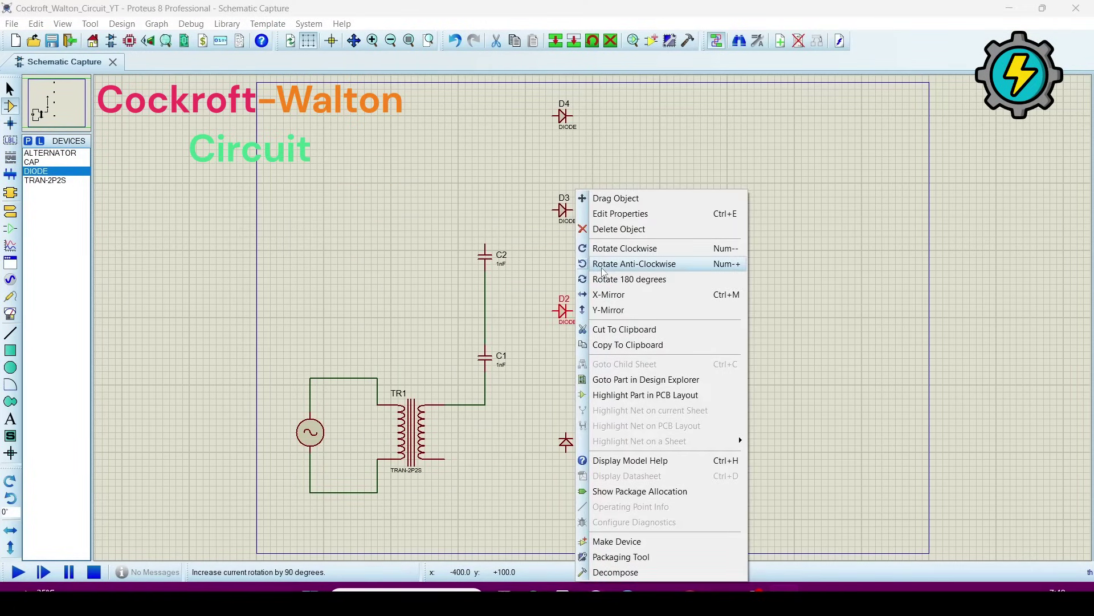
{"action": "left_click", "coordinate": [603, 268]}
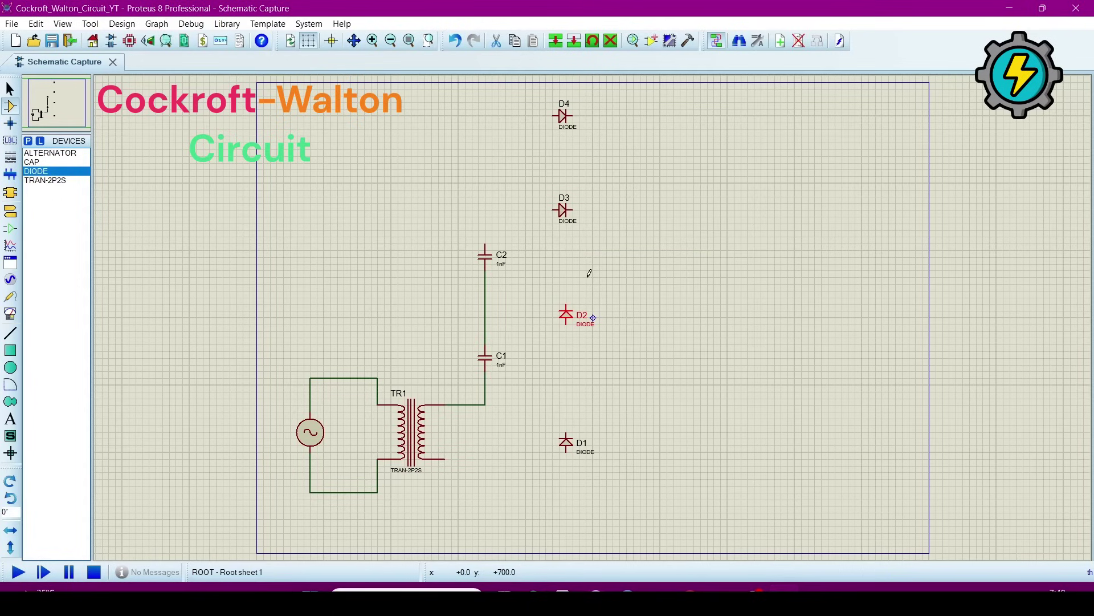
{"action": "right_click", "coordinate": [567, 207]}
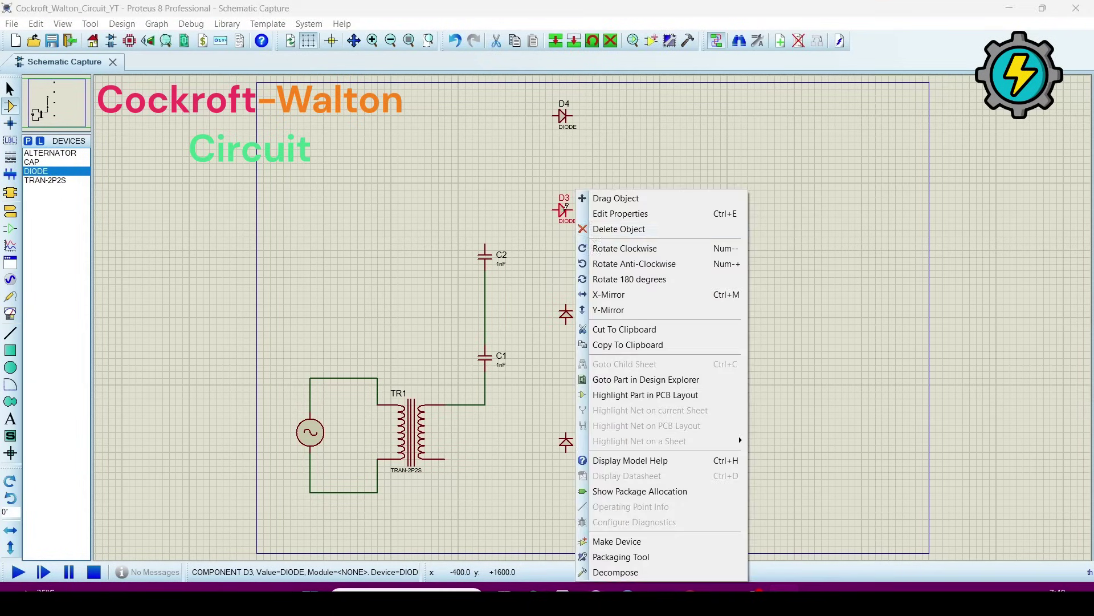
{"action": "left_click", "coordinate": [633, 264]}
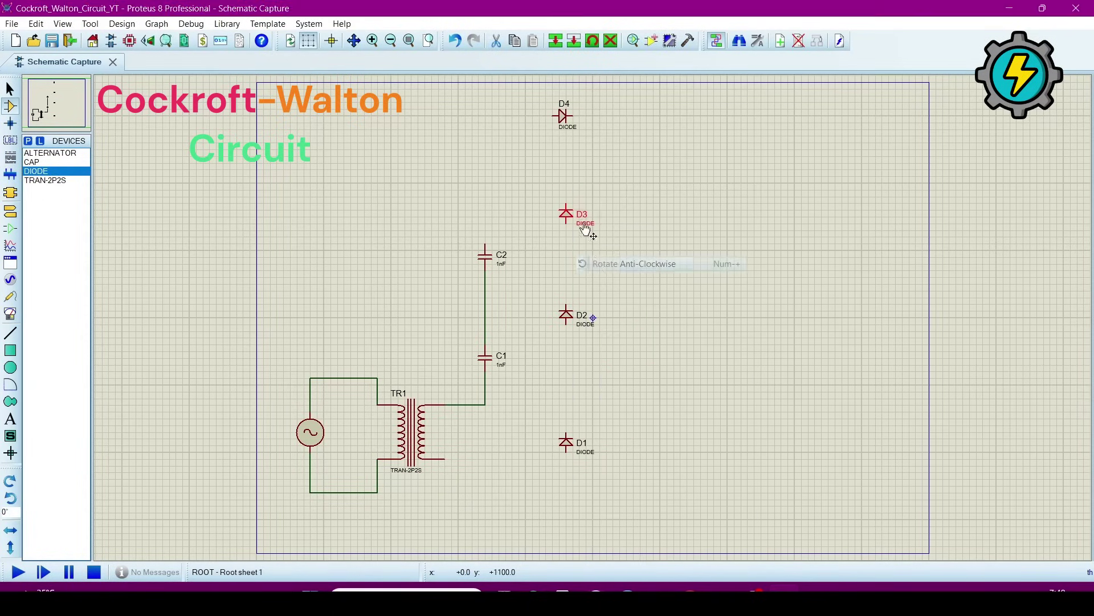
{"action": "right_click", "coordinate": [564, 114]}
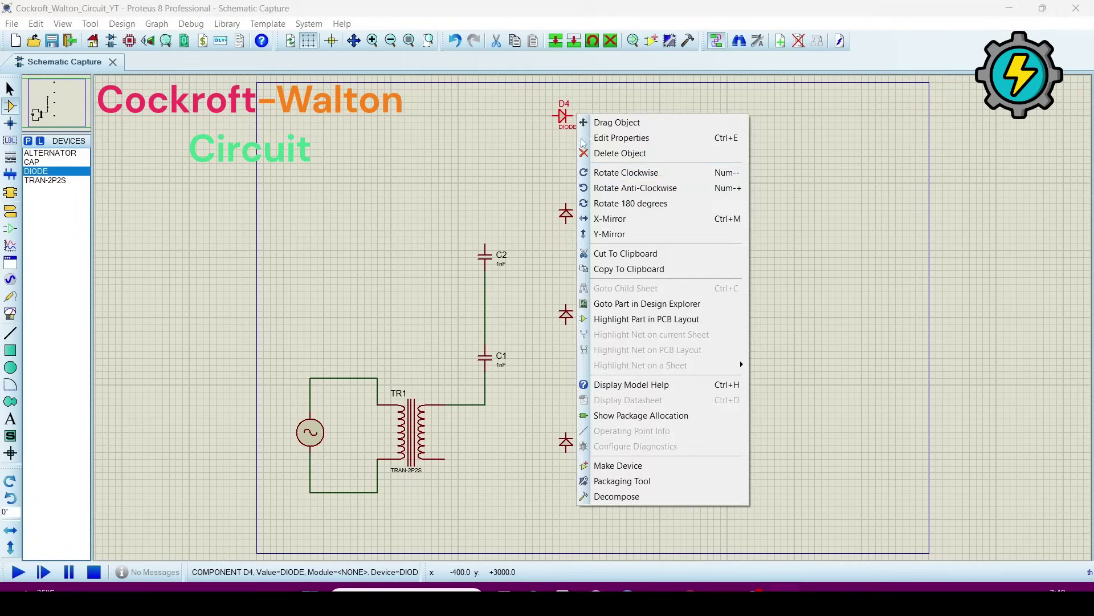
{"action": "left_click", "coordinate": [607, 185]}
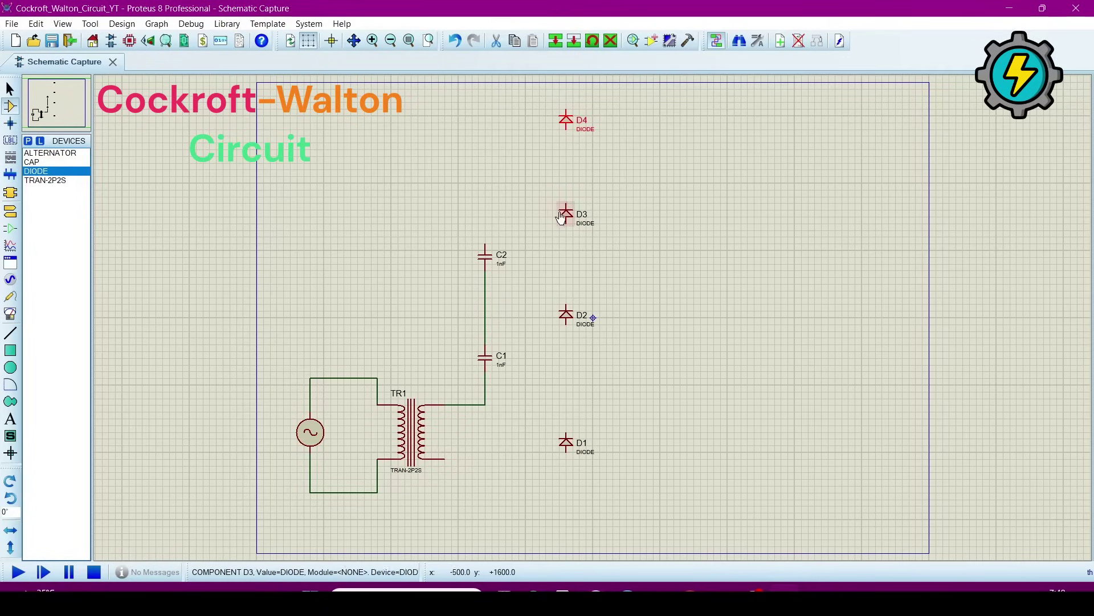
- Wire D1 to TR1's lower secondary and chain D1–D2–D3–D4 in series
{"action": "left_click", "coordinate": [566, 171]}
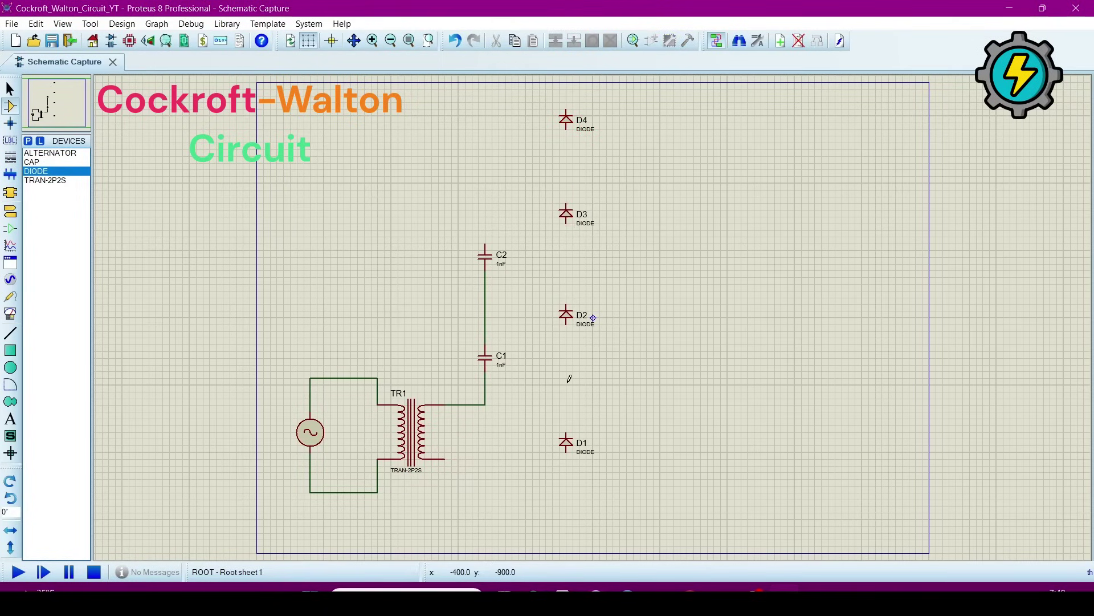
{"action": "left_click", "coordinate": [566, 454]}
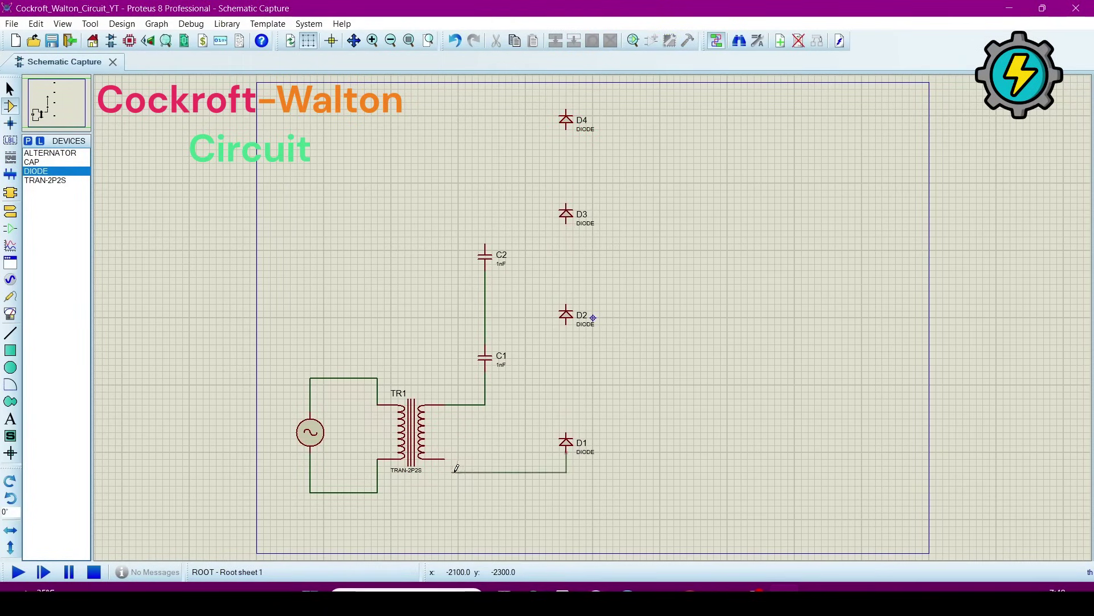
{"action": "left_click", "coordinate": [444, 458]}
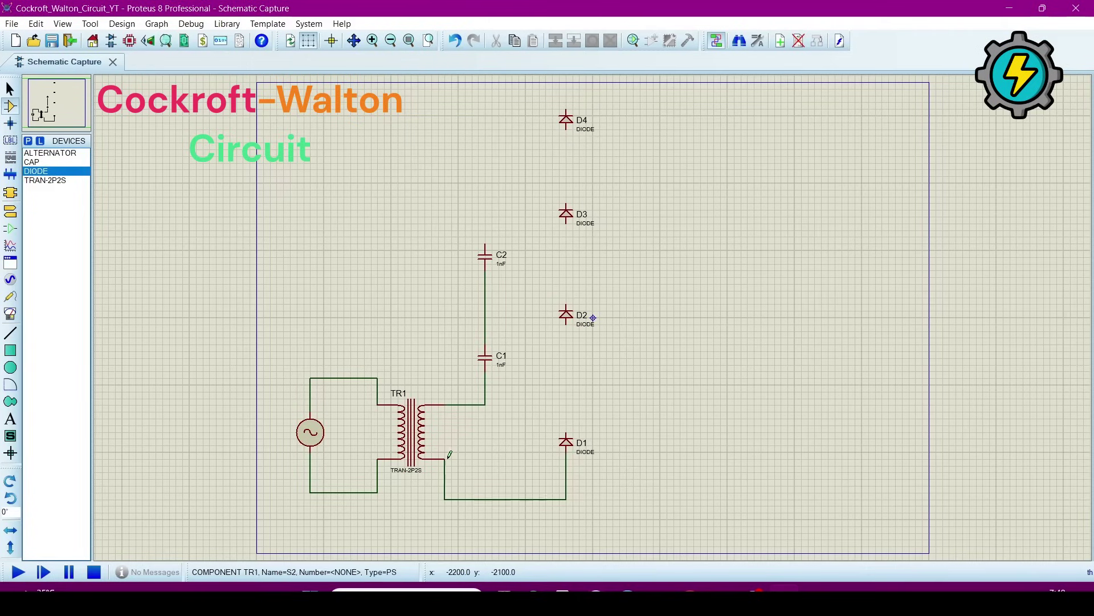
{"action": "left_click", "coordinate": [566, 326]}
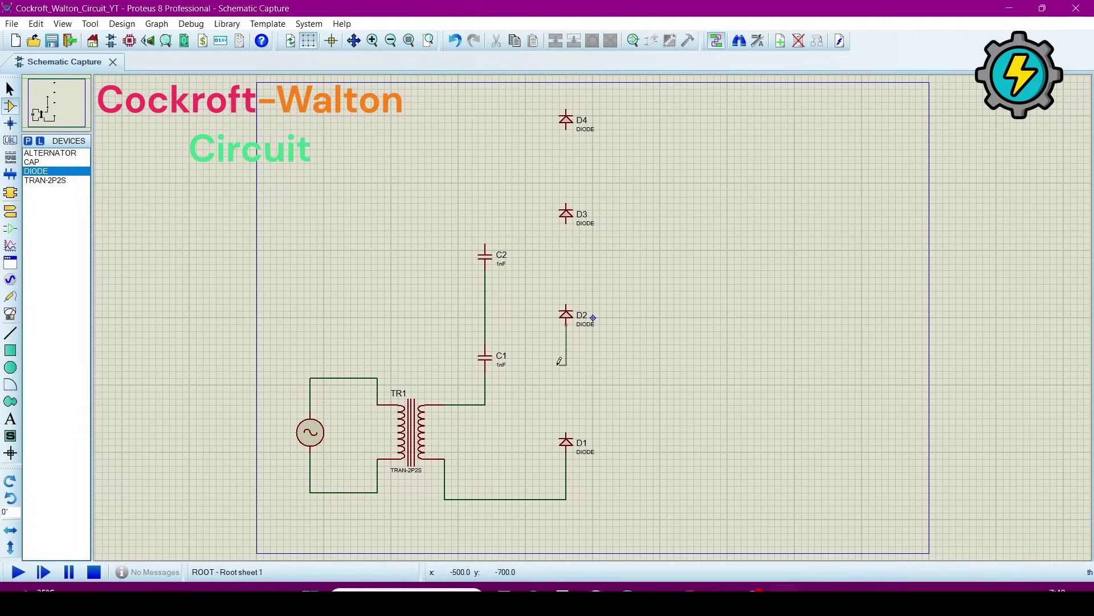
{"action": "left_click", "coordinate": [566, 434]}
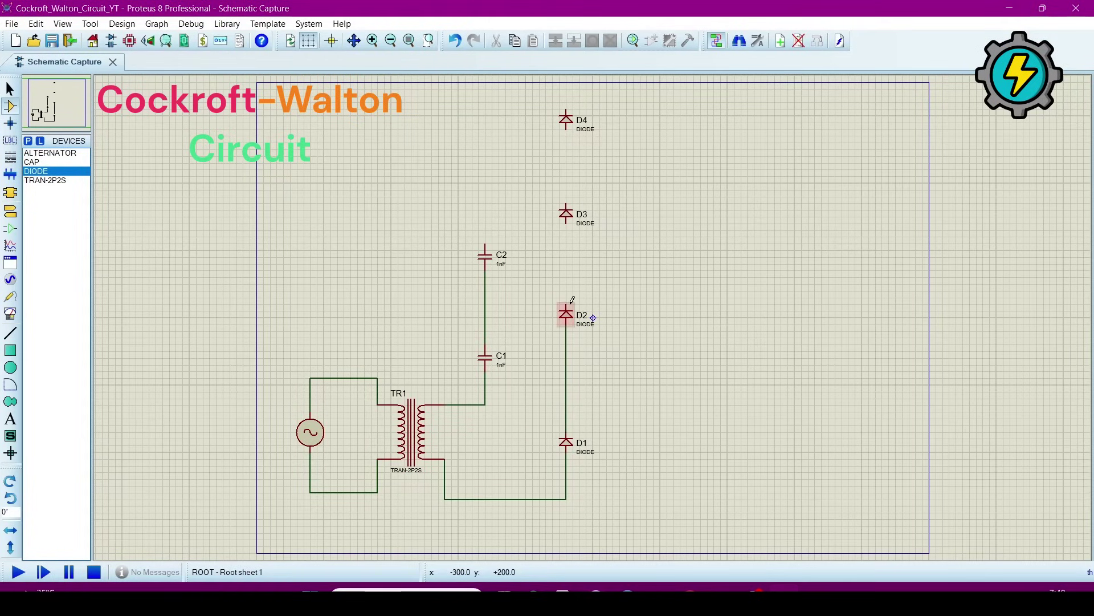
{"action": "left_click", "coordinate": [567, 306]}
{"action": "left_click", "coordinate": [567, 225]}
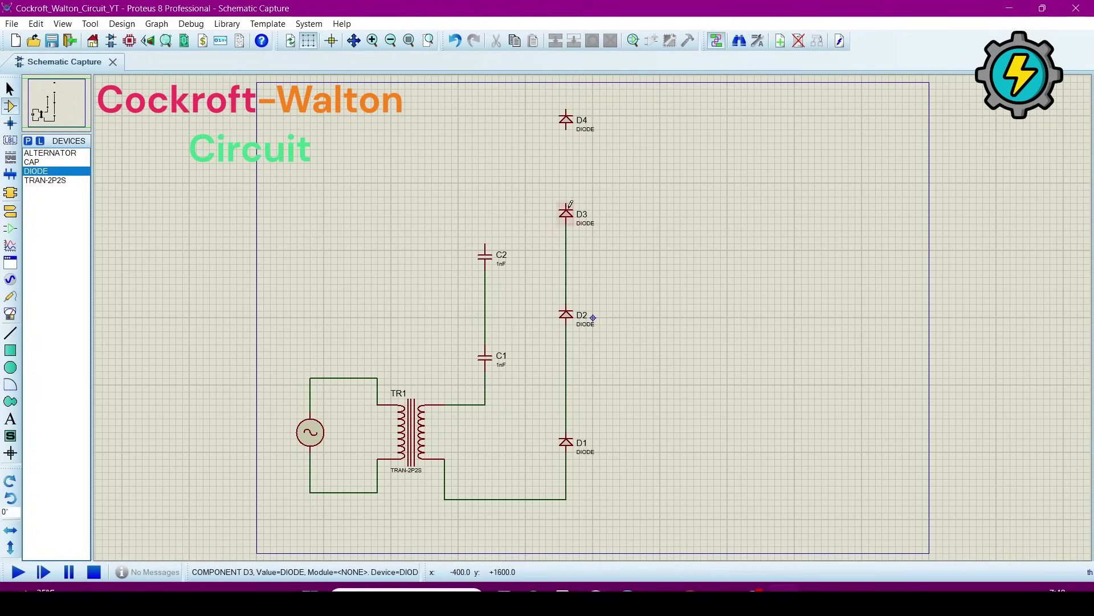
{"action": "left_click", "coordinate": [567, 204]}
{"action": "left_click", "coordinate": [566, 130]}
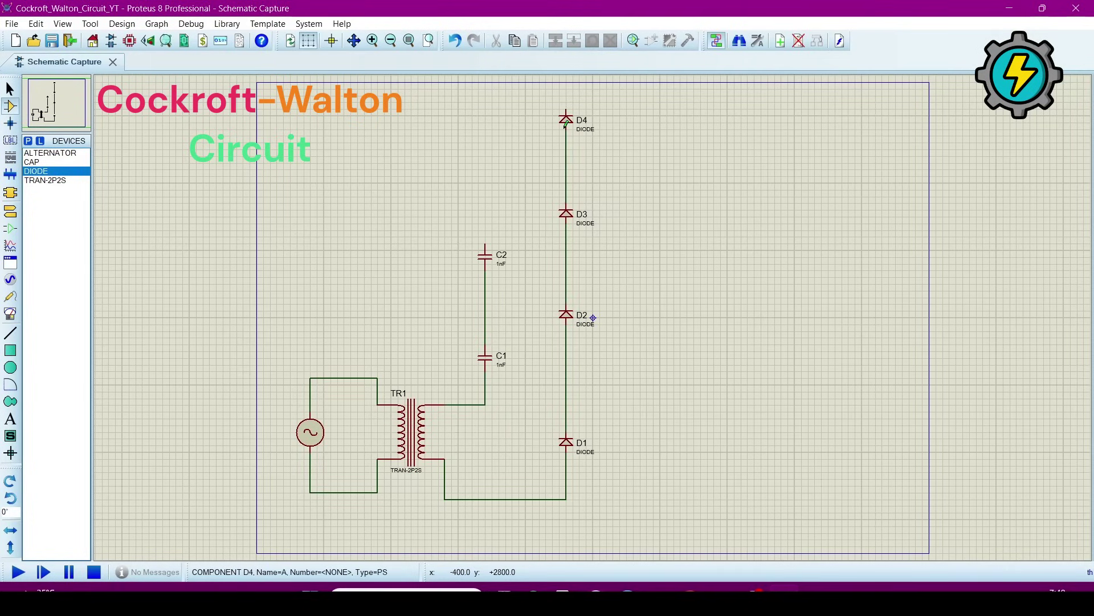
- Connect C2's top to the D3–D4 wire and the C1–C2 node to the D1–D2 wire
{"action": "left_click", "coordinate": [485, 244]}
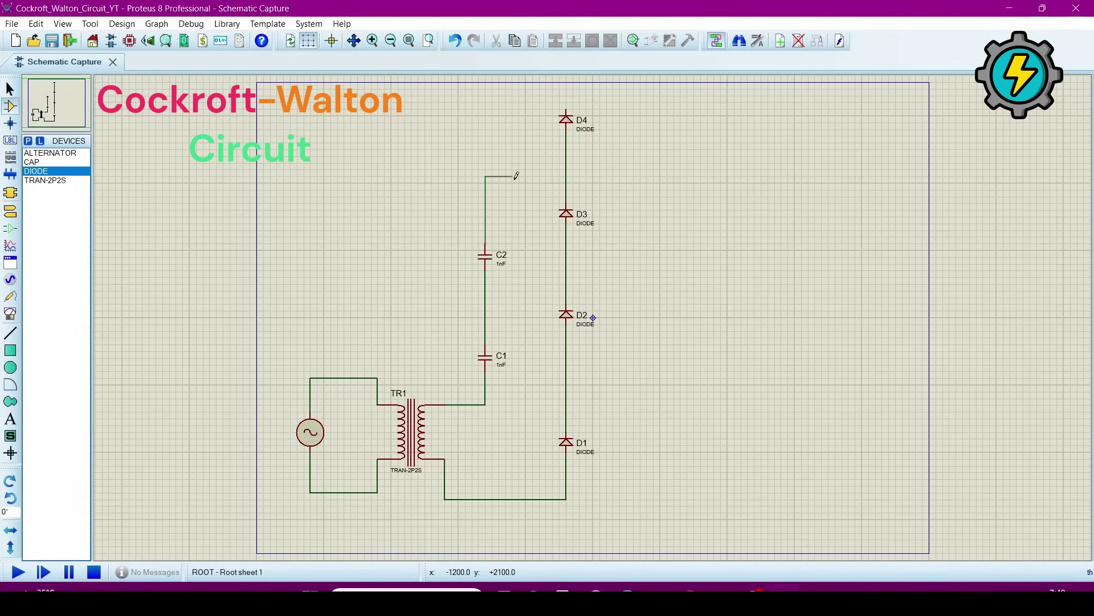
{"action": "left_click", "coordinate": [566, 177]}
{"action": "left_click", "coordinate": [486, 291]}
{"action": "left_click", "coordinate": [485, 332]}
{"action": "left_click", "coordinate": [566, 331]}
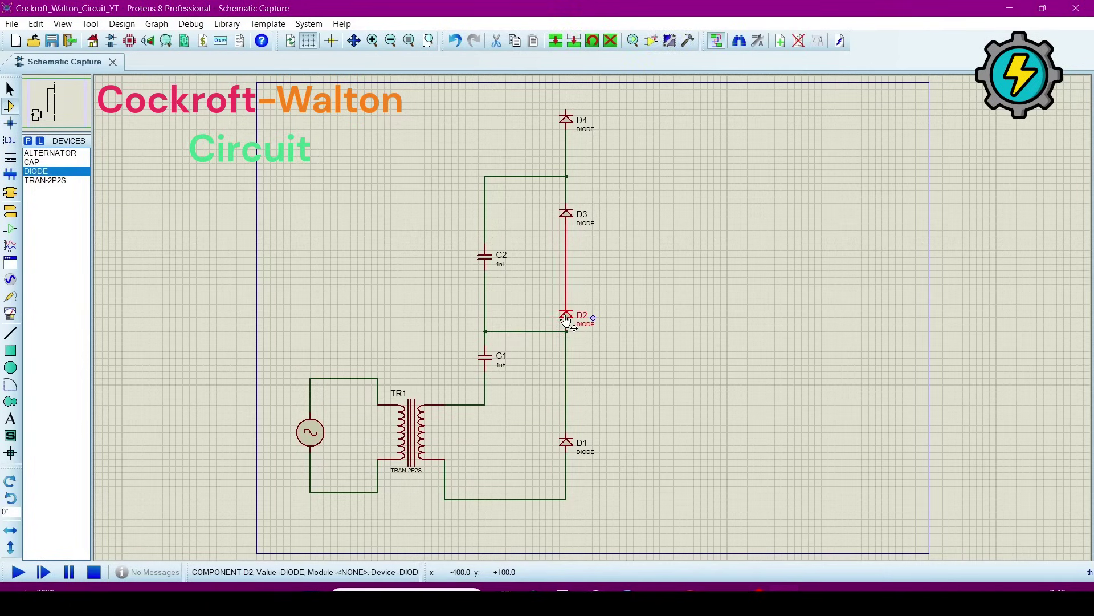
{"action": "left_click_drag", "start_coordinate": [568, 322], "coordinate": [568, 302]}
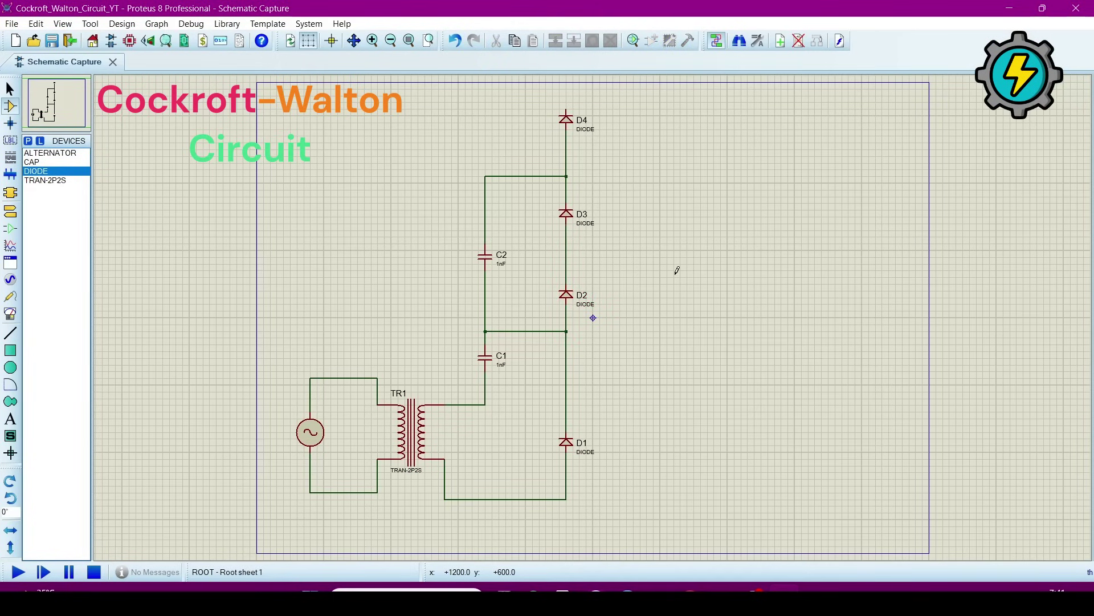
- Place capacitors C3 at upper right and C4 at lower right, rotating each upright
{"action": "left_click", "coordinate": [42, 162]}
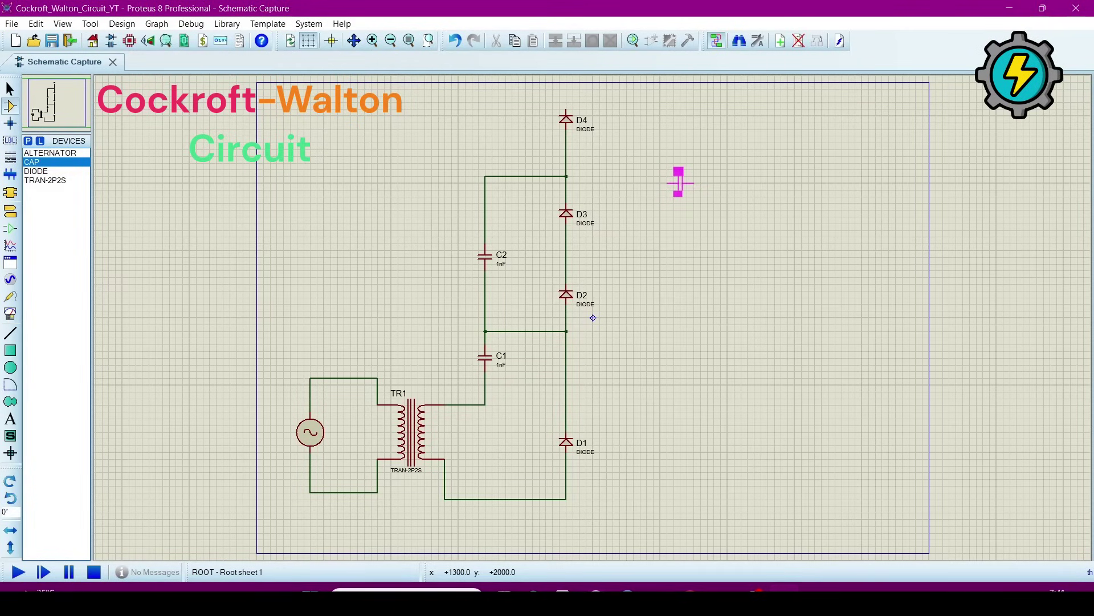
{"action": "key", "text": "KP_Add"}
{"action": "left_click", "coordinate": [687, 183]}
{"action": "left_click", "coordinate": [693, 431]}
{"action": "right_click", "coordinate": [695, 431]}
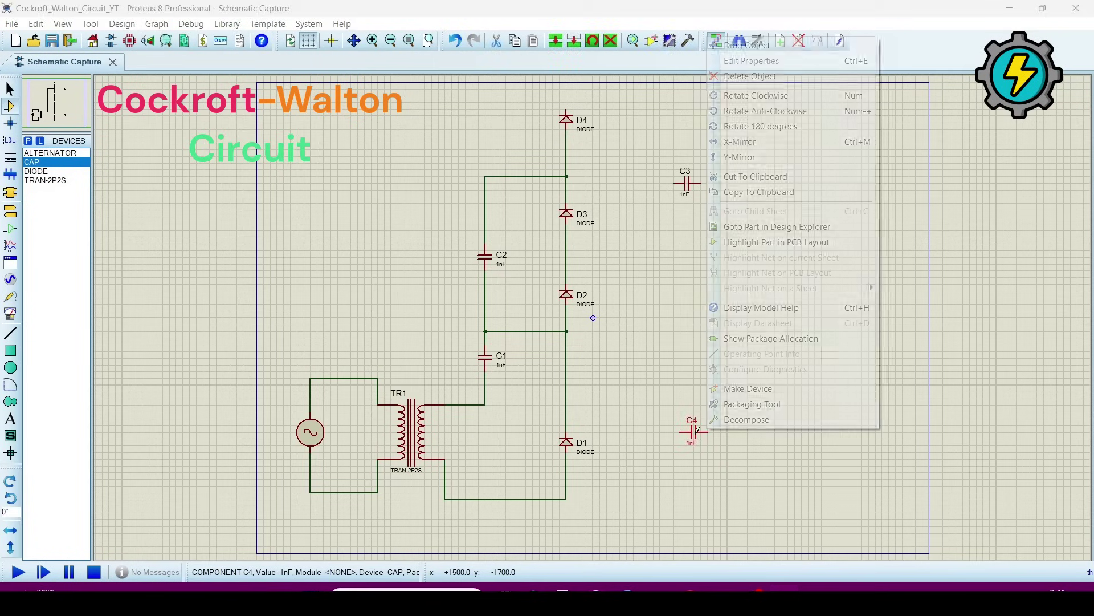
{"action": "left_click", "coordinate": [747, 111]}
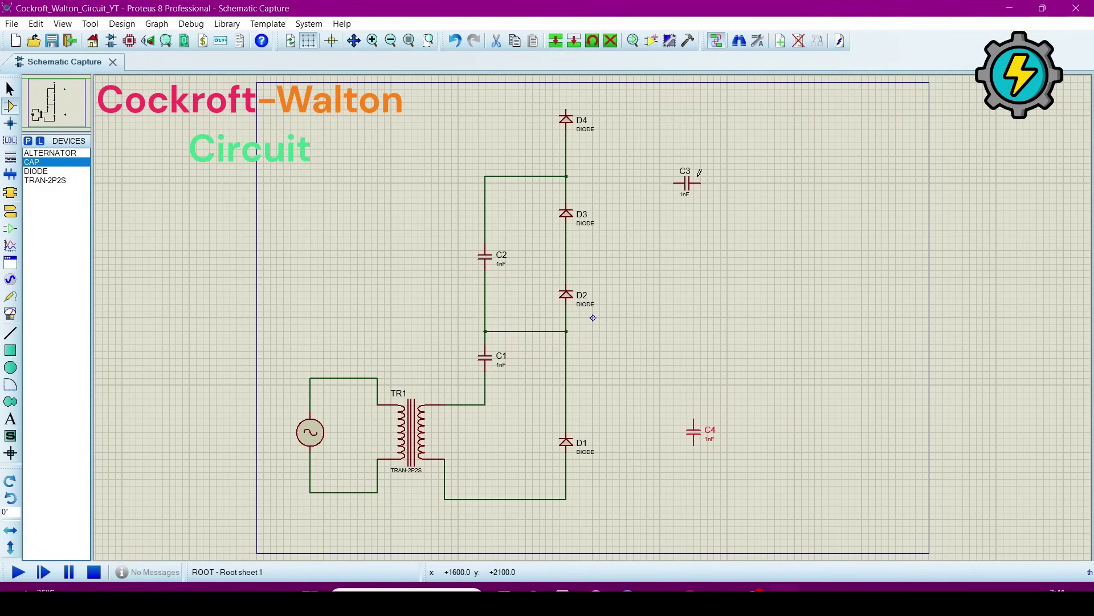
{"action": "right_click", "coordinate": [701, 179]}
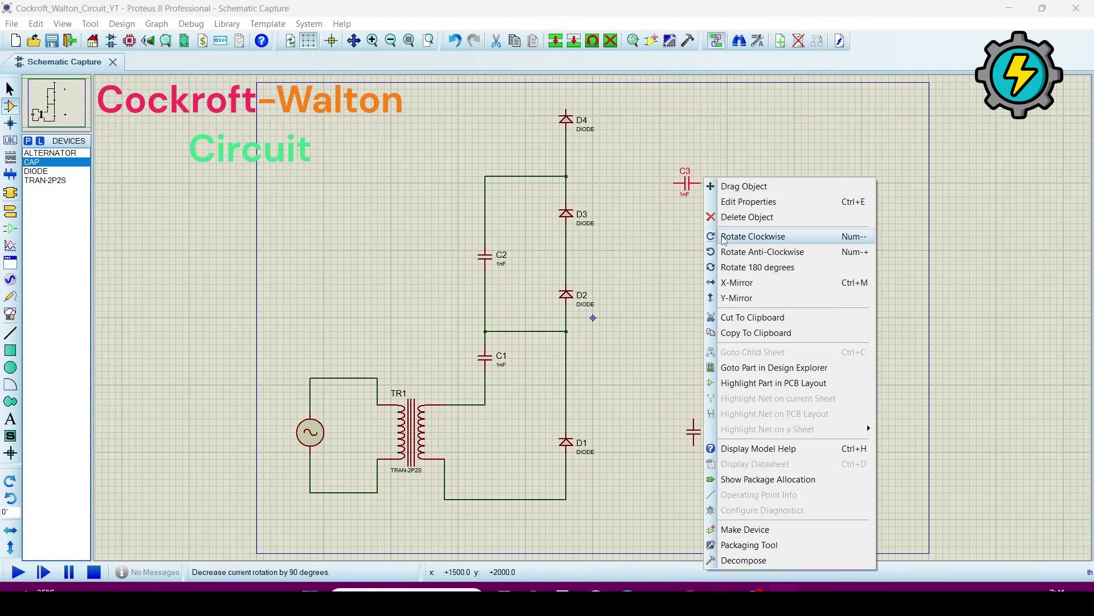
{"action": "left_click", "coordinate": [724, 236]}
{"action": "double_click", "coordinate": [690, 192]}
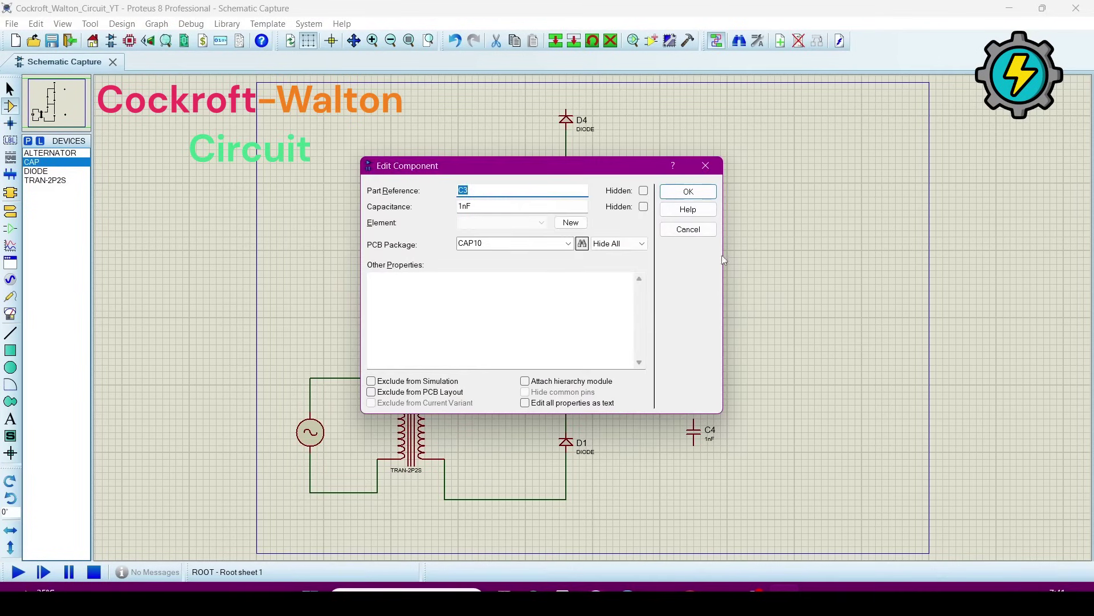
{"action": "left_click", "coordinate": [688, 229]}
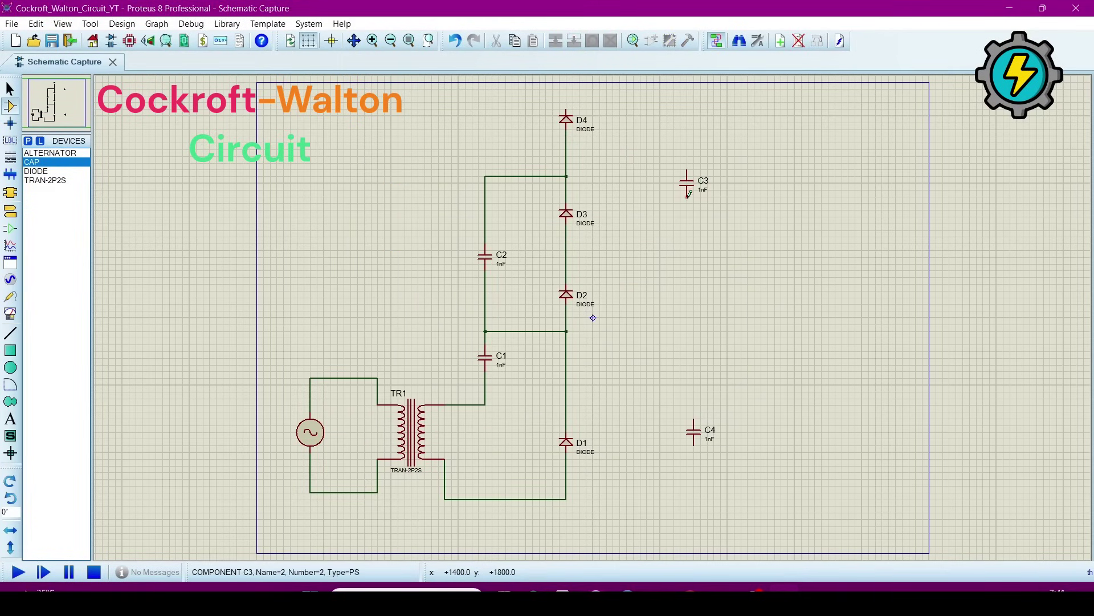
- Wire C3 down to C4 and C4 to the bottom rail, aligning C4 under C3
{"action": "left_click", "coordinate": [689, 199]}
{"action": "left_click", "coordinate": [693, 415]}
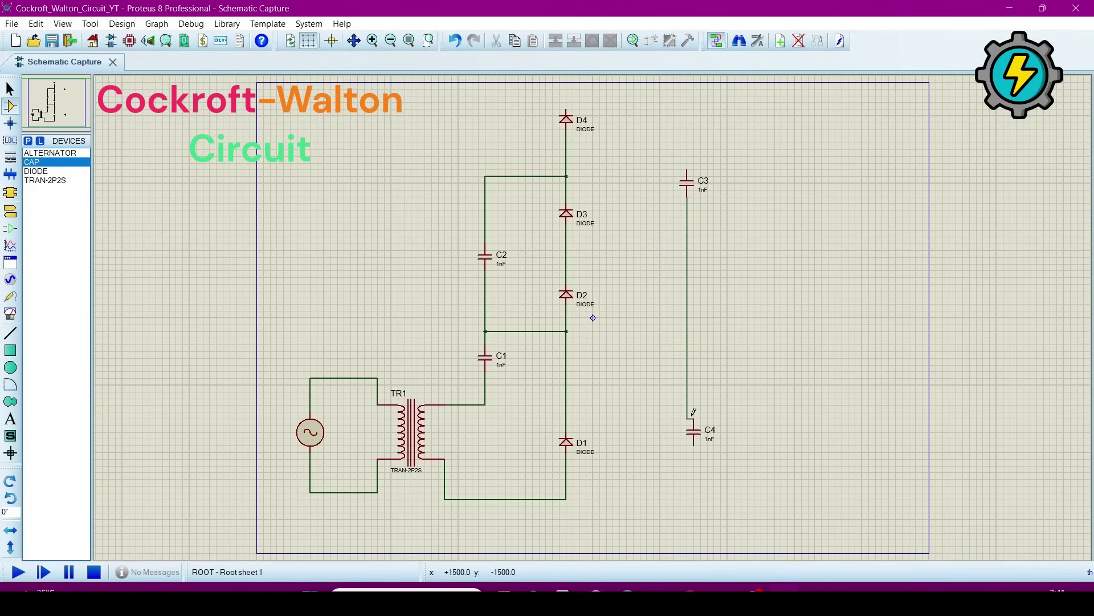
{"action": "left_click", "coordinate": [693, 446]}
{"action": "left_click", "coordinate": [567, 498]}
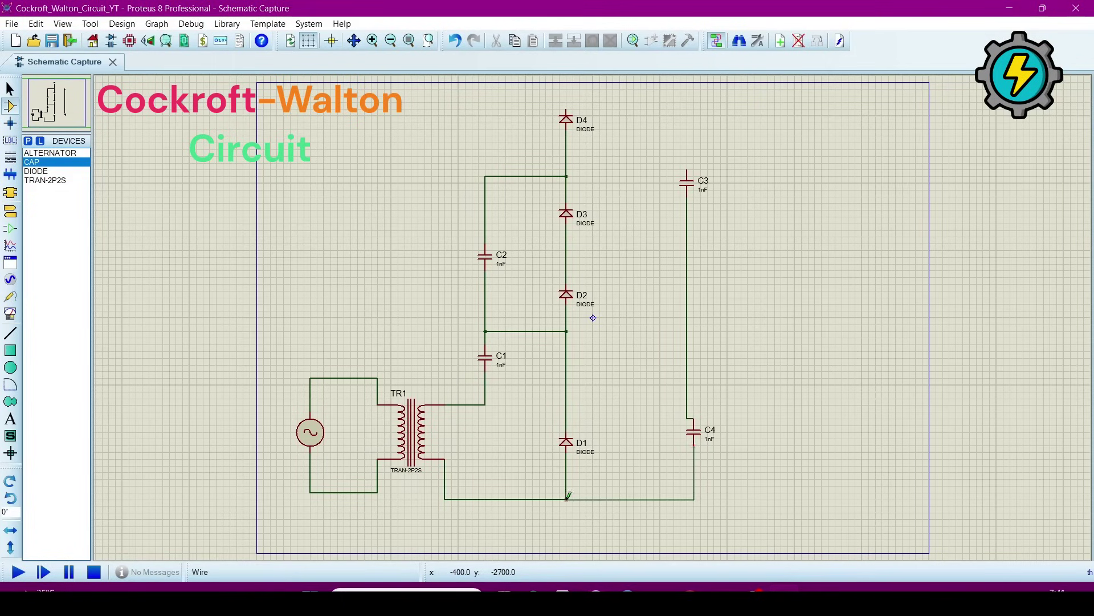
{"action": "left_click_drag", "start_coordinate": [699, 440], "coordinate": [692, 440]}
{"action": "left_click", "coordinate": [727, 337]}
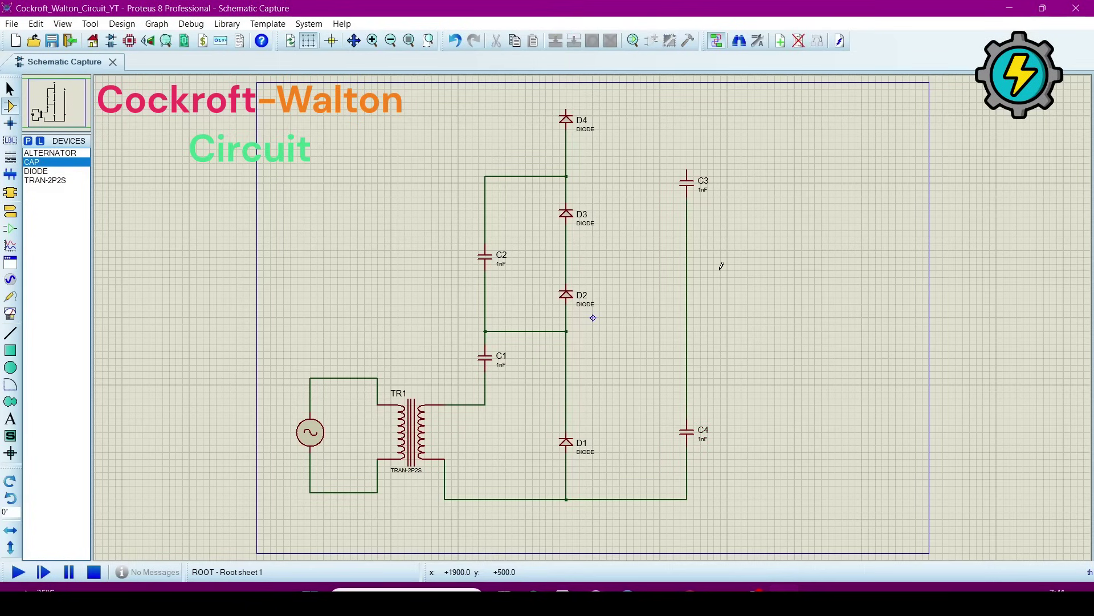
- Connect C3's top to D4's top and the D2–D3 node to the C3–C4 wire
{"action": "left_click", "coordinate": [688, 166]}
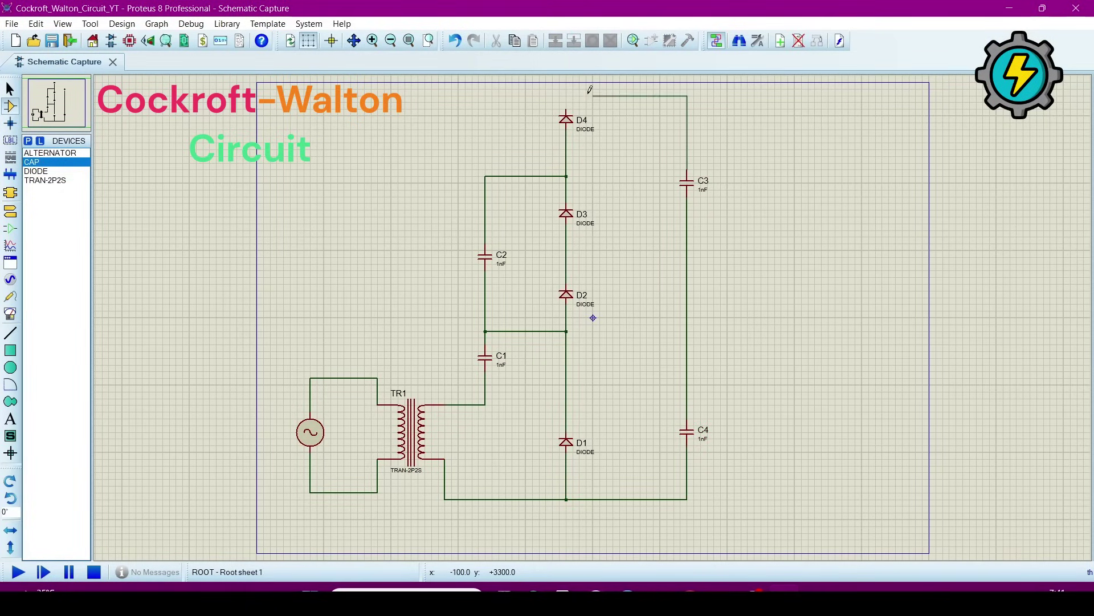
{"action": "left_click", "coordinate": [566, 110]}
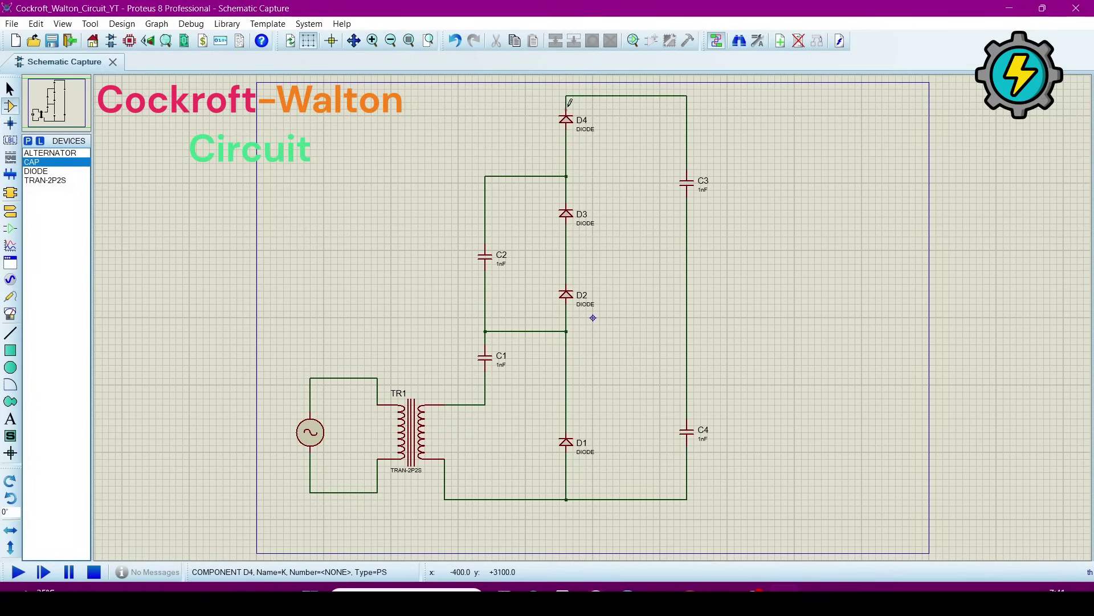
{"action": "left_click", "coordinate": [567, 255]}
{"action": "left_click", "coordinate": [687, 257]}
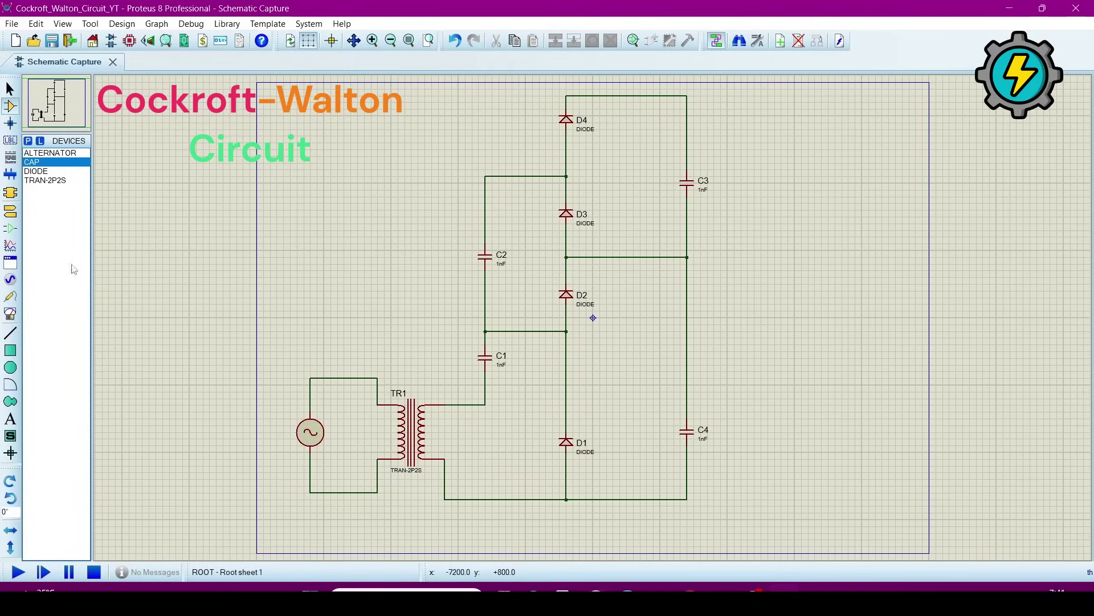
- Place two DEFAULT terminals at the right and rotate each 180 degrees
{"action": "left_click", "coordinate": [10, 212]}
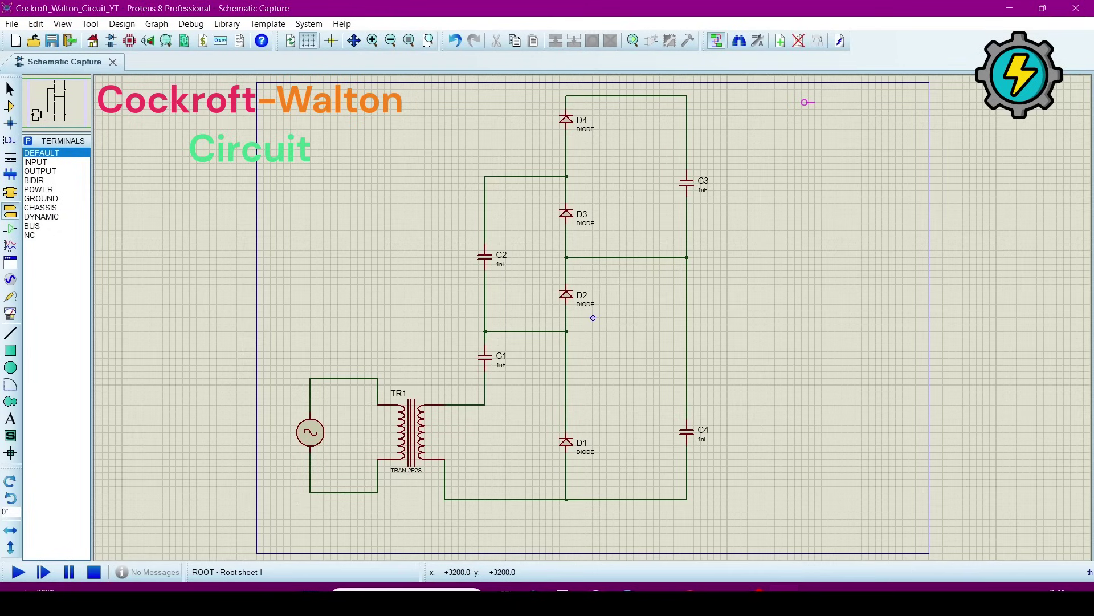
{"action": "left_click", "coordinate": [804, 102]}
{"action": "left_click", "coordinate": [812, 500]}
{"action": "right_click", "coordinate": [812, 500]}
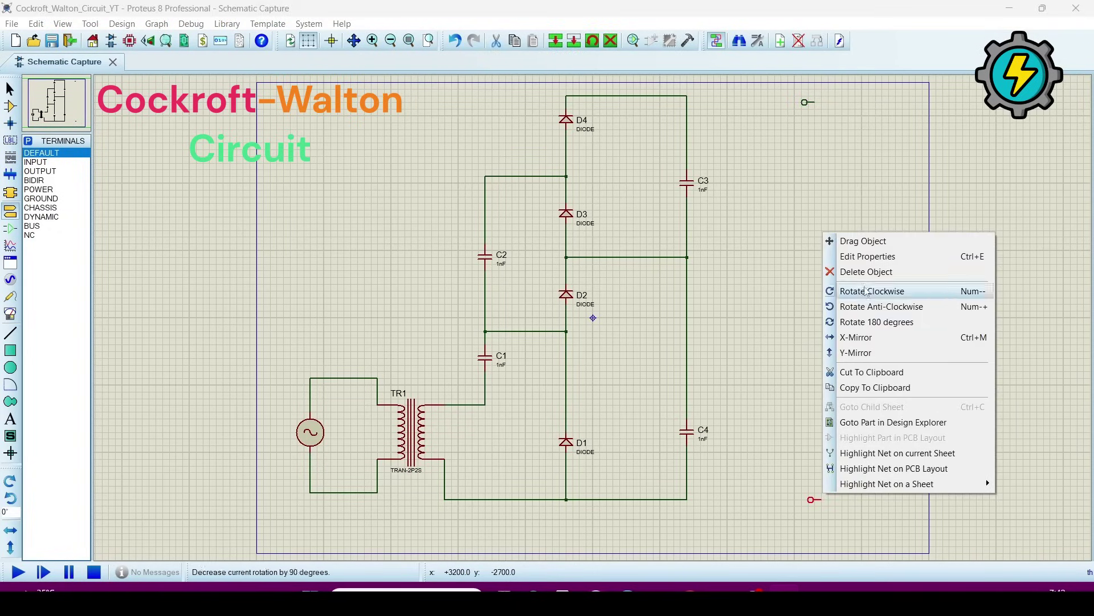
{"action": "left_click", "coordinate": [838, 323]}
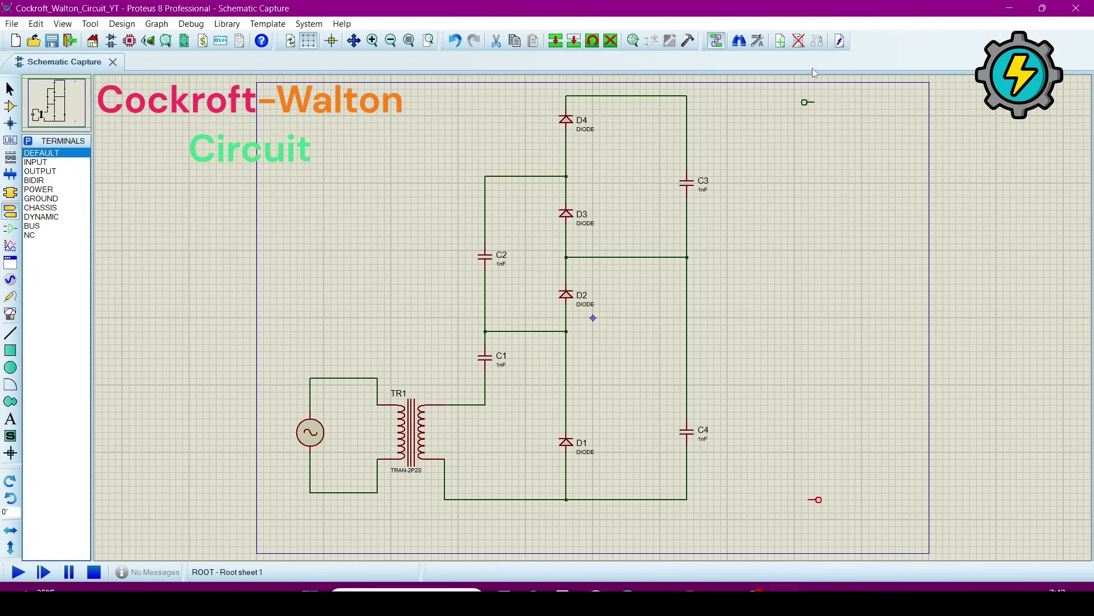
{"action": "right_click", "coordinate": [808, 103]}
{"action": "left_click", "coordinate": [833, 189]}
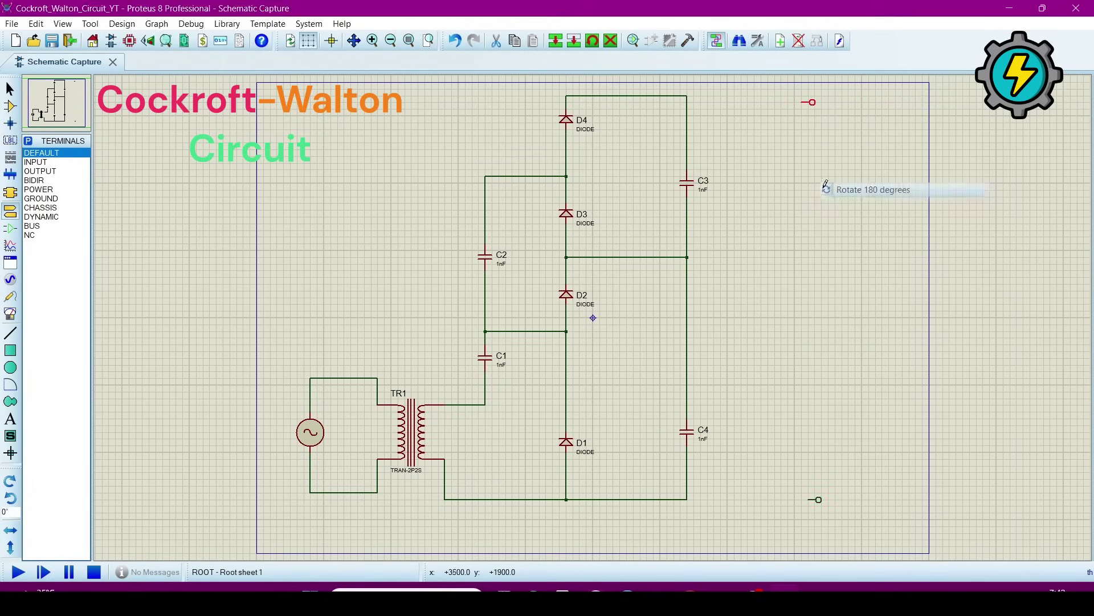
- Wire the top terminal to the top rail and the bottom terminal to the bottom rail
{"action": "left_click", "coordinate": [792, 121]}
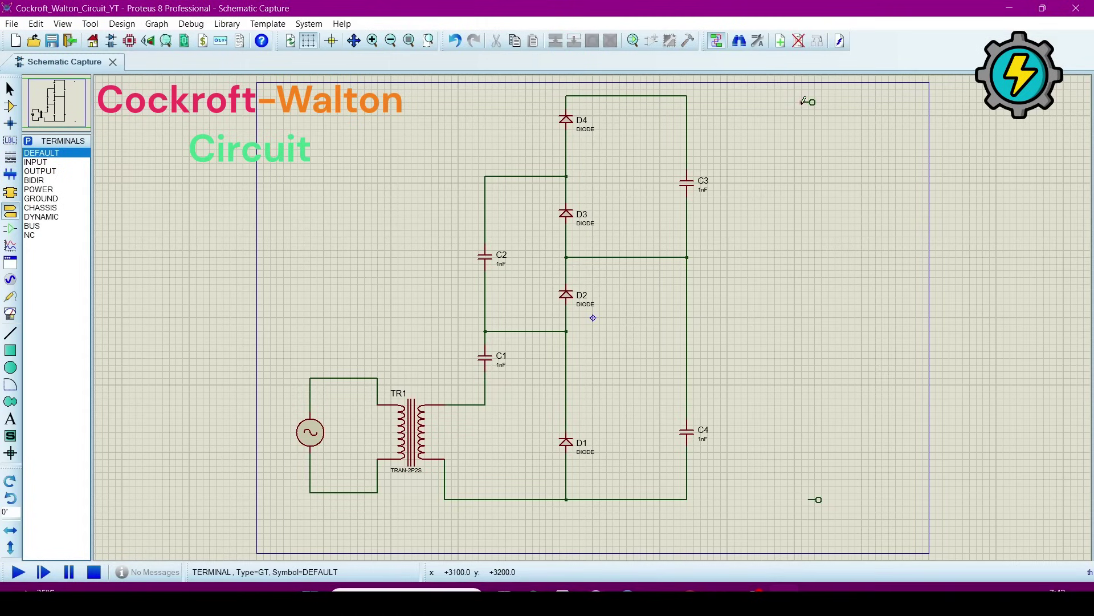
{"action": "left_click", "coordinate": [812, 102]}
{"action": "left_click", "coordinate": [688, 95]}
{"action": "left_click", "coordinate": [813, 104]}
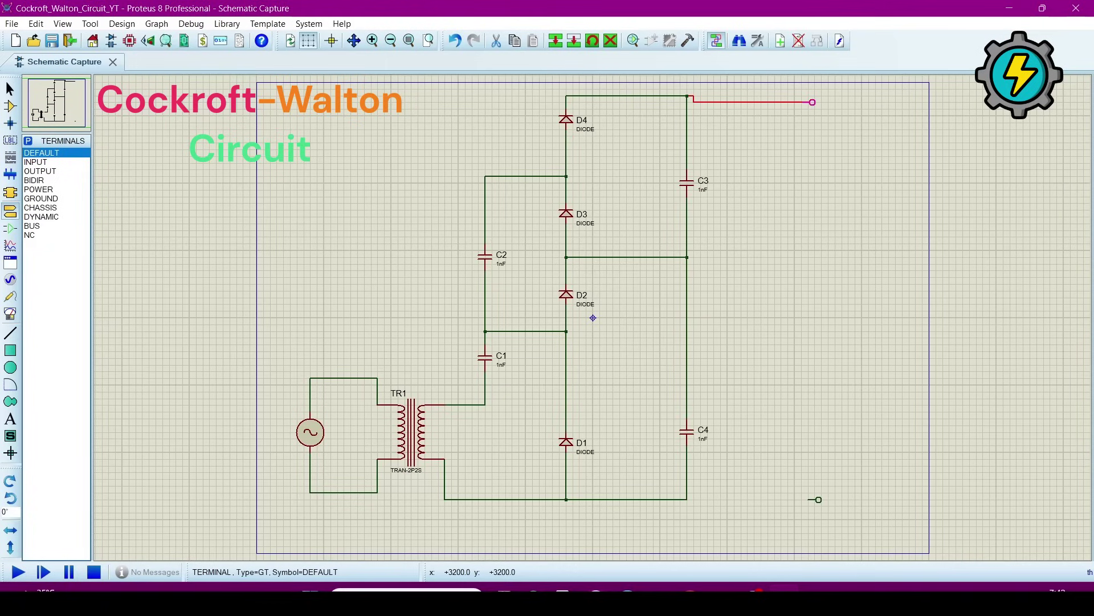
{"action": "left_click_drag", "start_coordinate": [813, 102], "coordinate": [813, 96]}
{"action": "left_click", "coordinate": [812, 339]}
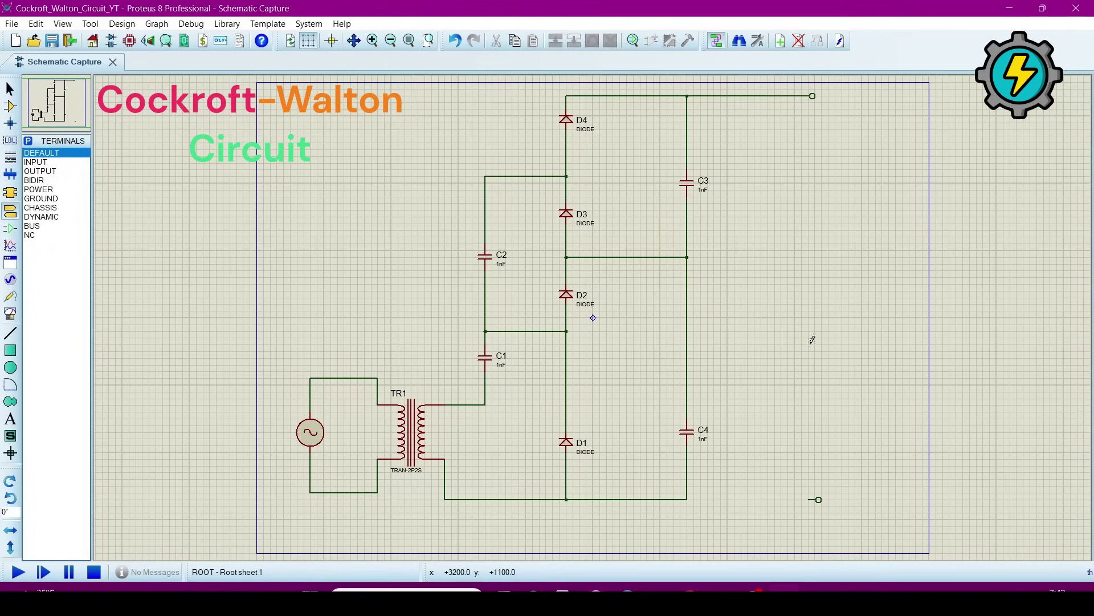
{"action": "left_click", "coordinate": [813, 498]}
{"action": "left_click", "coordinate": [687, 499]}
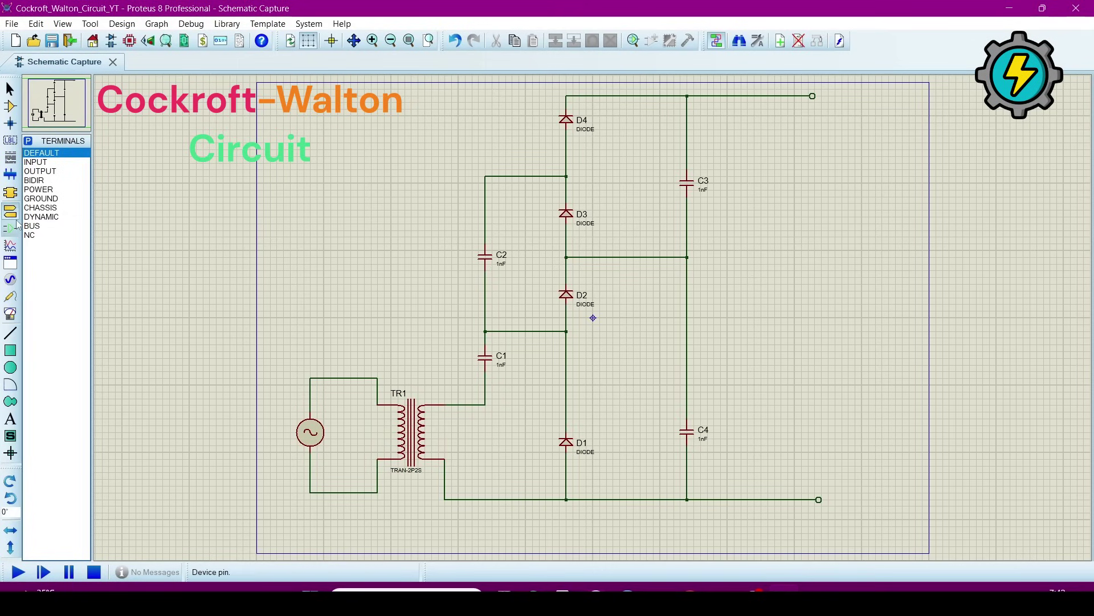
- Place an AC voltmeter beside TR1 and wire its − and + pins across the secondary wires
{"action": "left_click", "coordinate": [11, 314]}
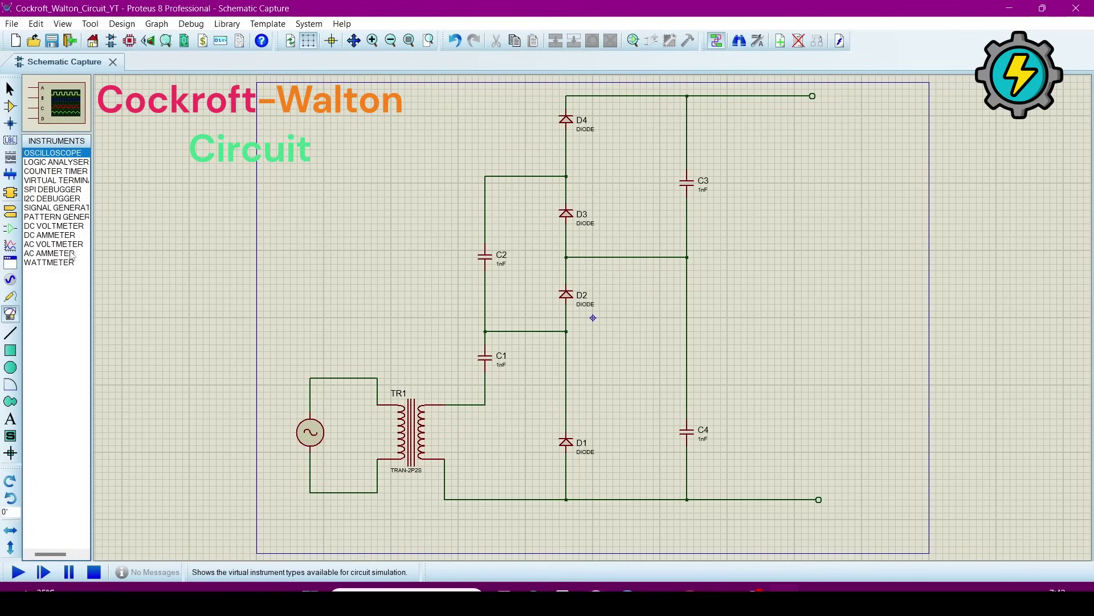
{"action": "left_click", "coordinate": [54, 245]}
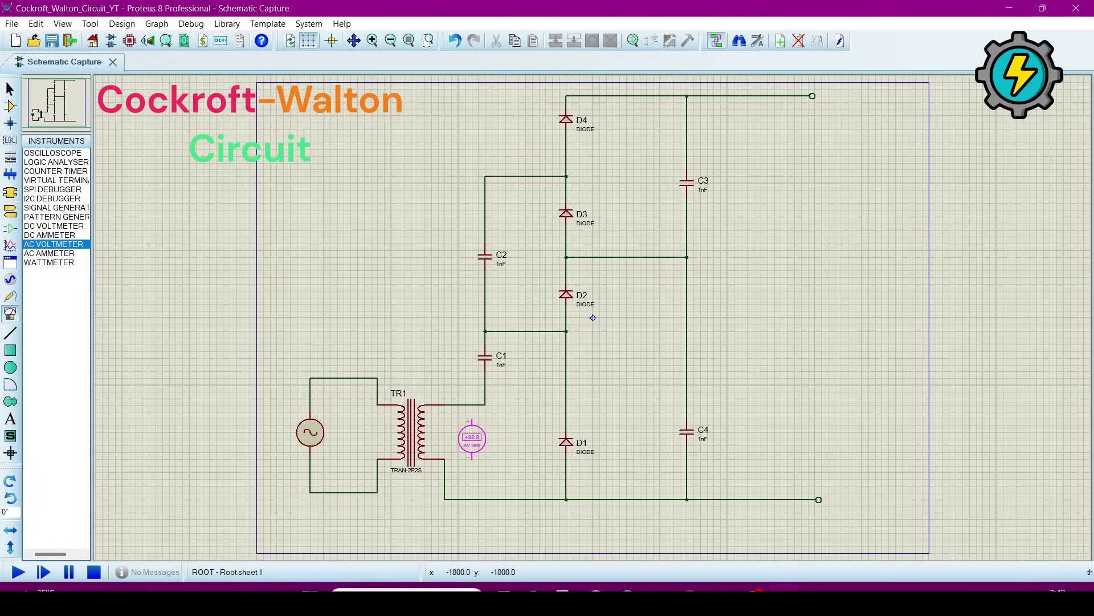
{"action": "left_click", "coordinate": [472, 438]}
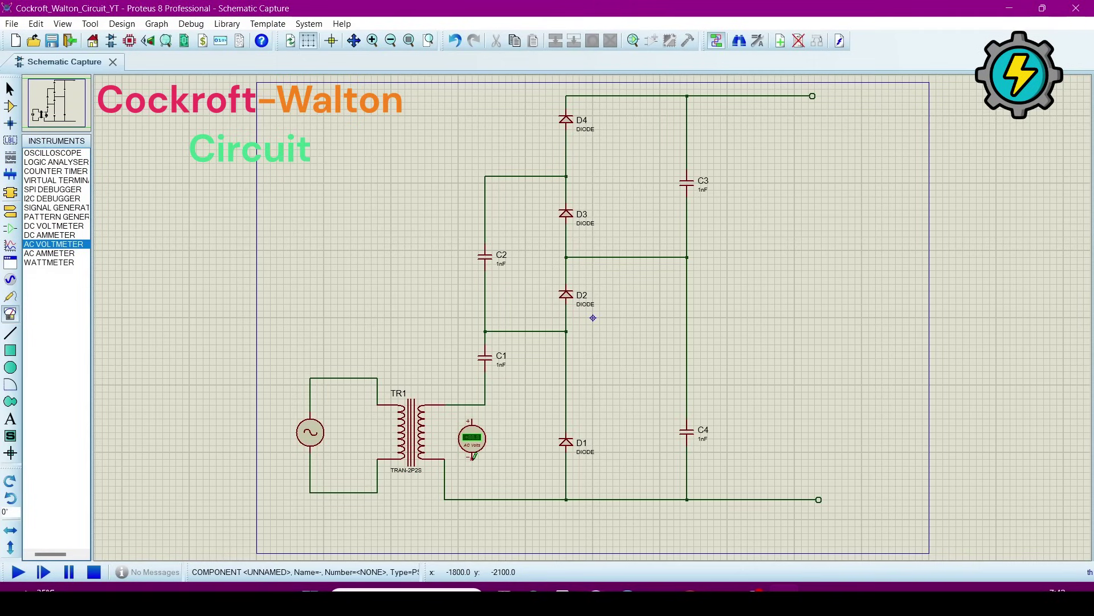
{"action": "left_click", "coordinate": [445, 472]}
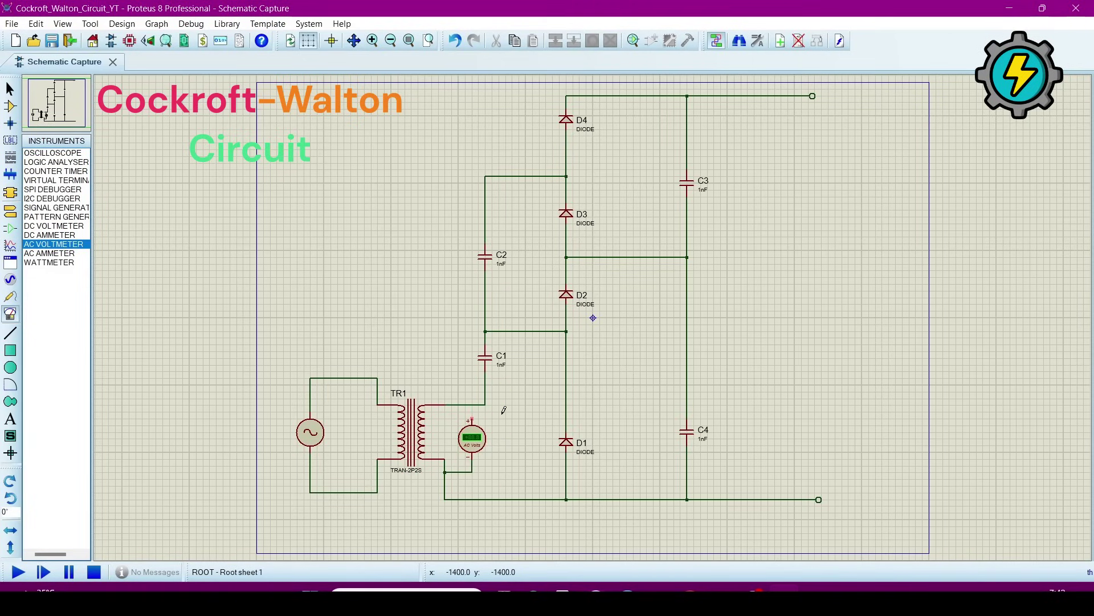
{"action": "left_click", "coordinate": [472, 418]}
{"action": "left_click", "coordinate": [472, 405]}
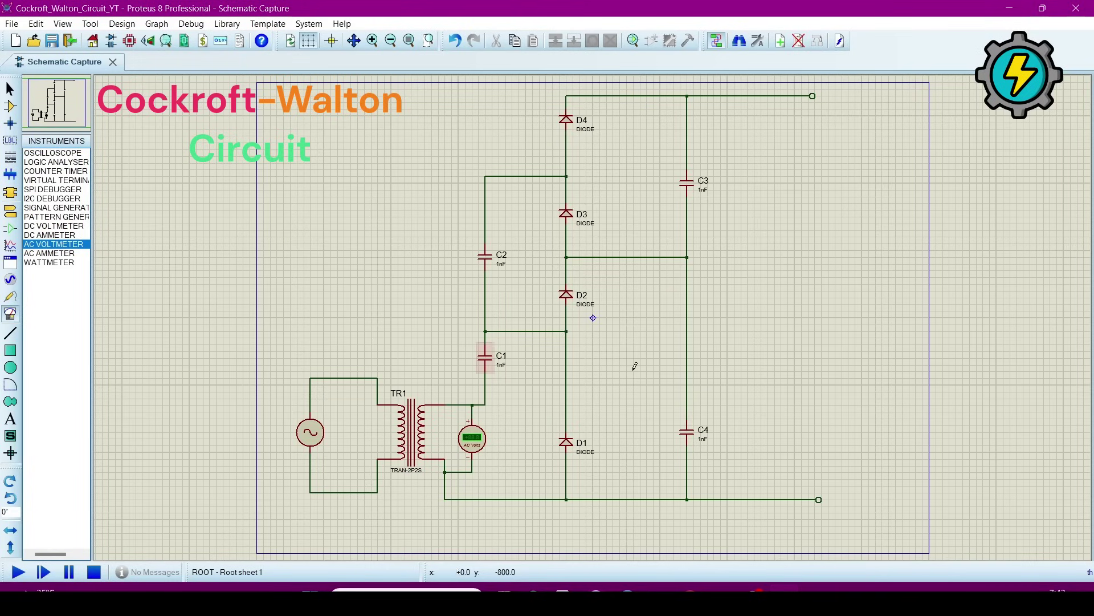
- Place a second AC voltmeter right of C3, wiring − to the bottom rail and + to the top rail
{"action": "left_click", "coordinate": [801, 365]}
{"action": "left_click", "coordinate": [796, 279]}
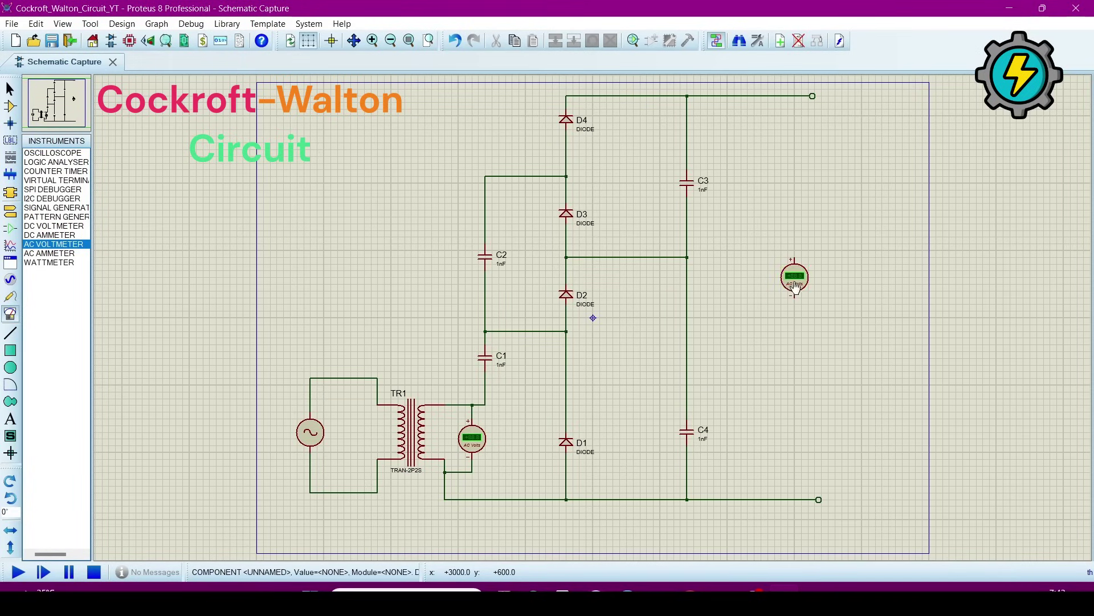
{"action": "left_click", "coordinate": [795, 296]}
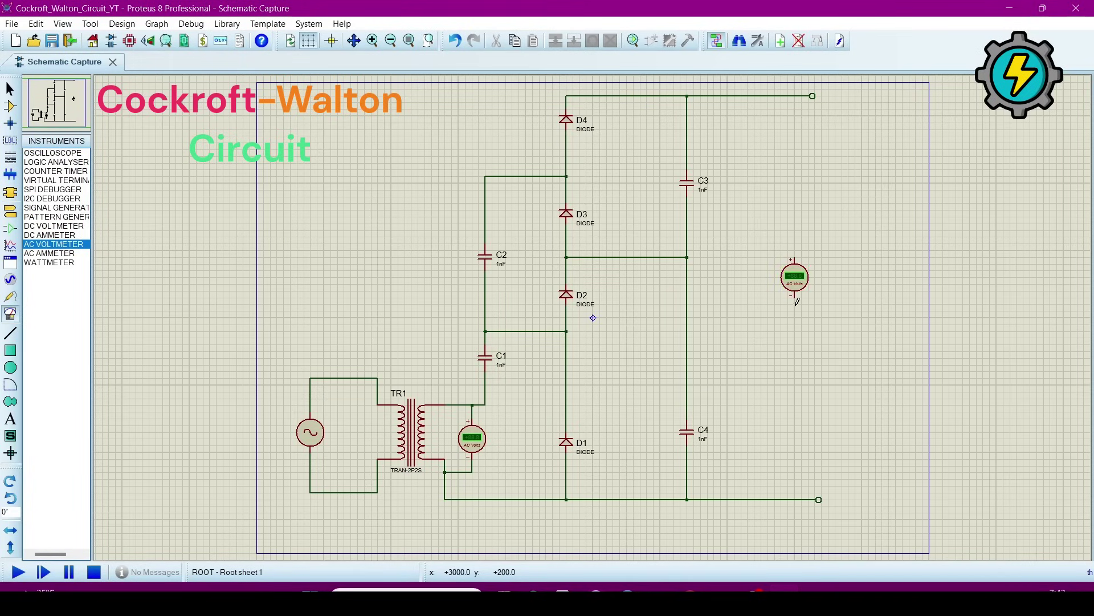
{"action": "left_click", "coordinate": [794, 498]}
{"action": "left_click", "coordinate": [794, 258]}
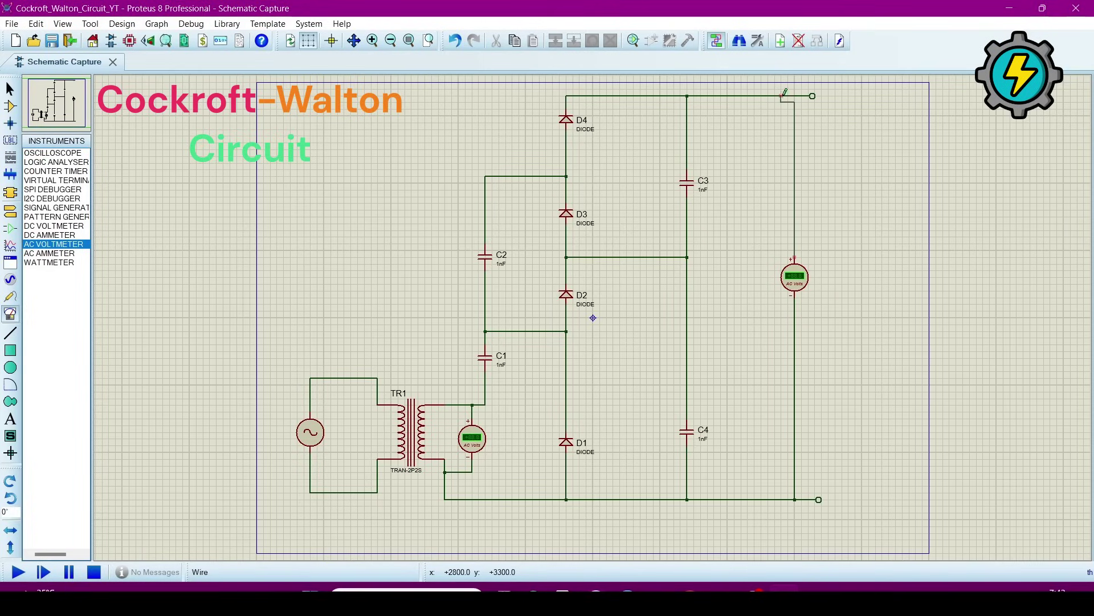
{"action": "left_click", "coordinate": [795, 96]}
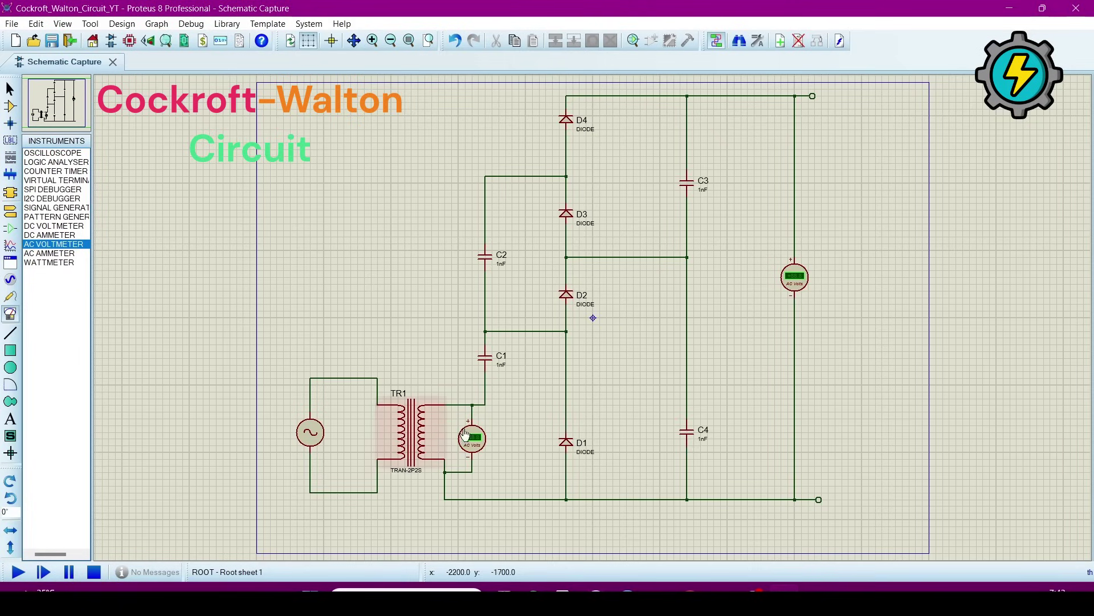
- Run a brief trial simulation, then set the AC source to 311V amplitude and 50Hz frequency
{"action": "key", "text": "F12"}
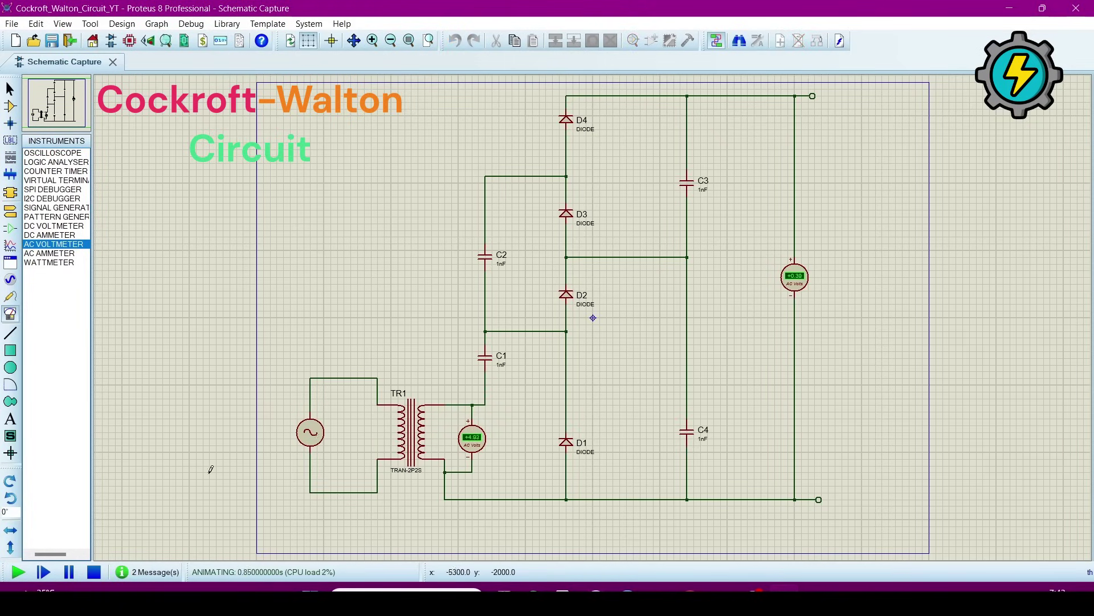
{"action": "key", "text": "shift+Pause"}
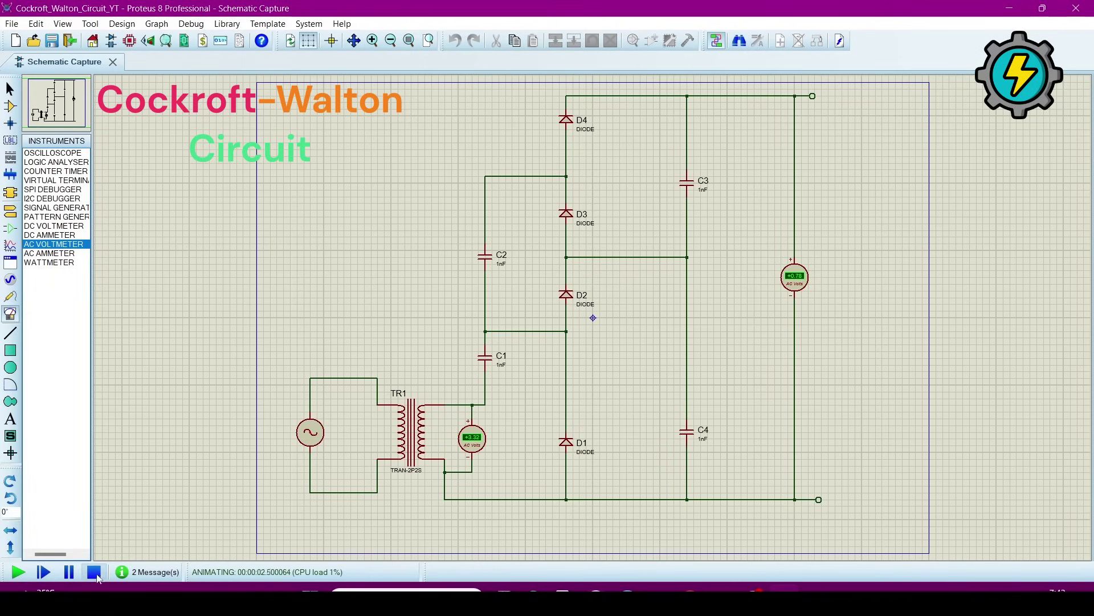
{"action": "double_click", "coordinate": [312, 440]}
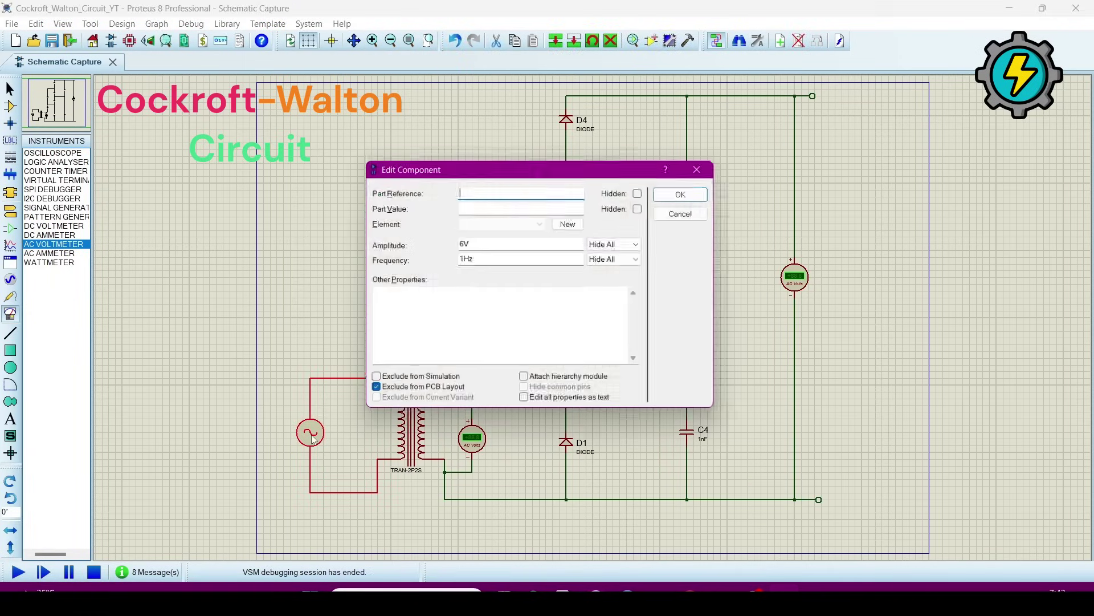
{"action": "left_click", "coordinate": [463, 244]}
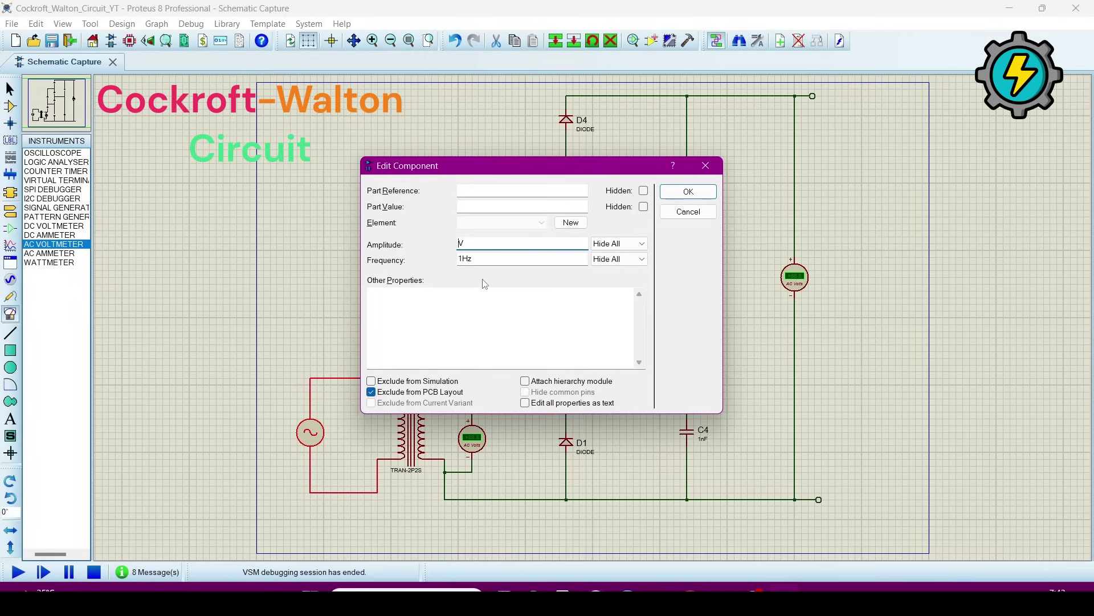
{"action": "type", "text": "311"}
{"action": "left_click", "coordinate": [464, 261]}
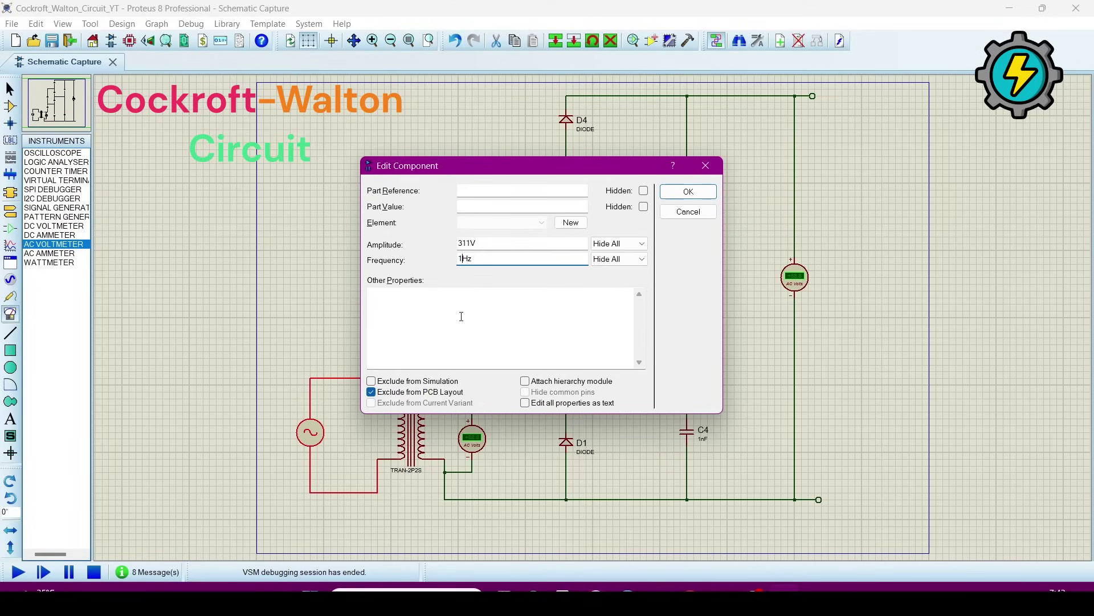
{"action": "key", "text": "BackSpace"}
{"action": "type", "text": "50"}
{"action": "left_click", "coordinate": [688, 192]}
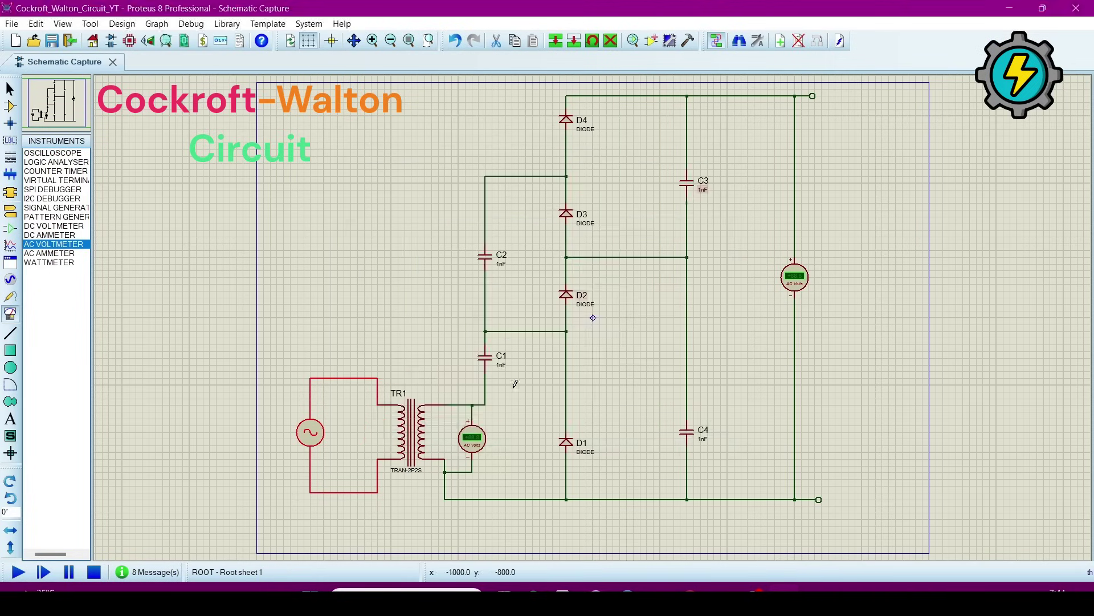
{"action": "left_click", "coordinate": [436, 369]}
{"action": "double_click", "coordinate": [409, 435]}
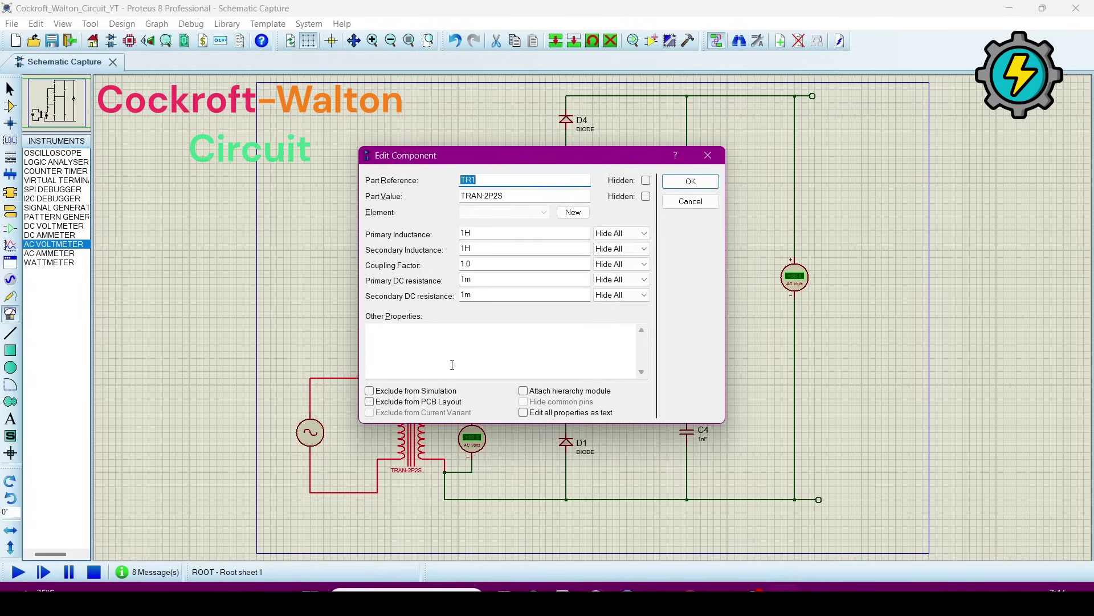
{"action": "left_click", "coordinate": [691, 202]}
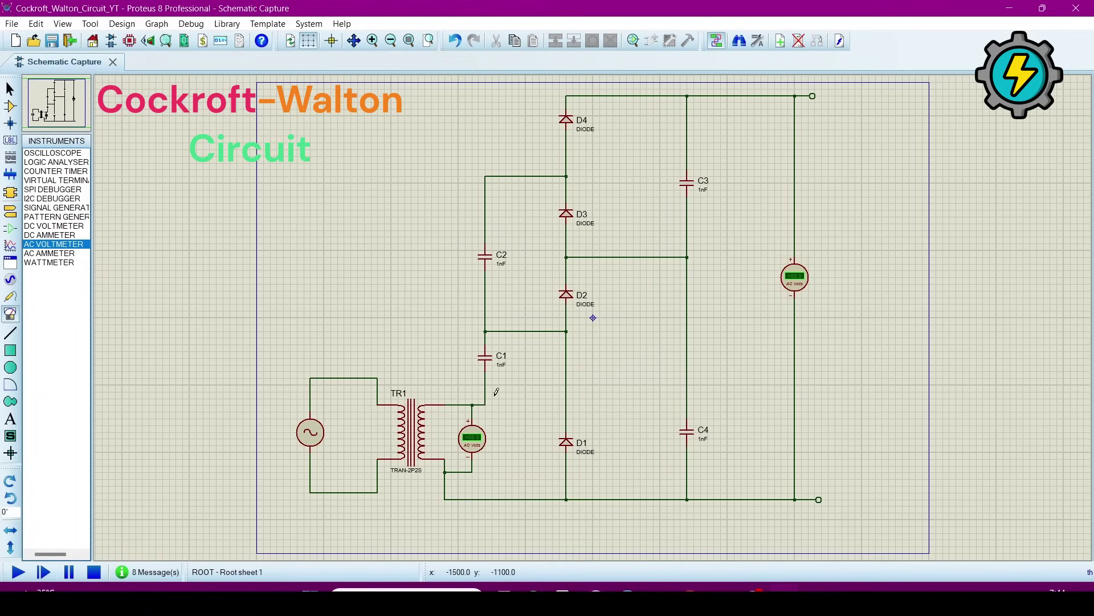
- Change capacitors C2 and C1 to 5nF capacitance
{"action": "double_click", "coordinate": [488, 265]}
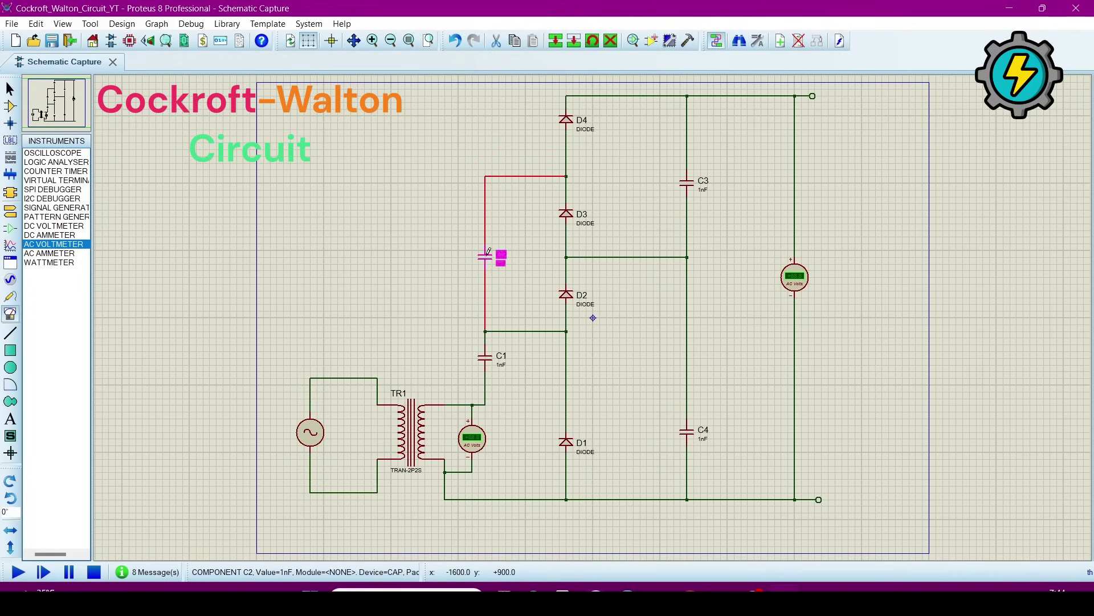
{"action": "left_click", "coordinate": [461, 207]}
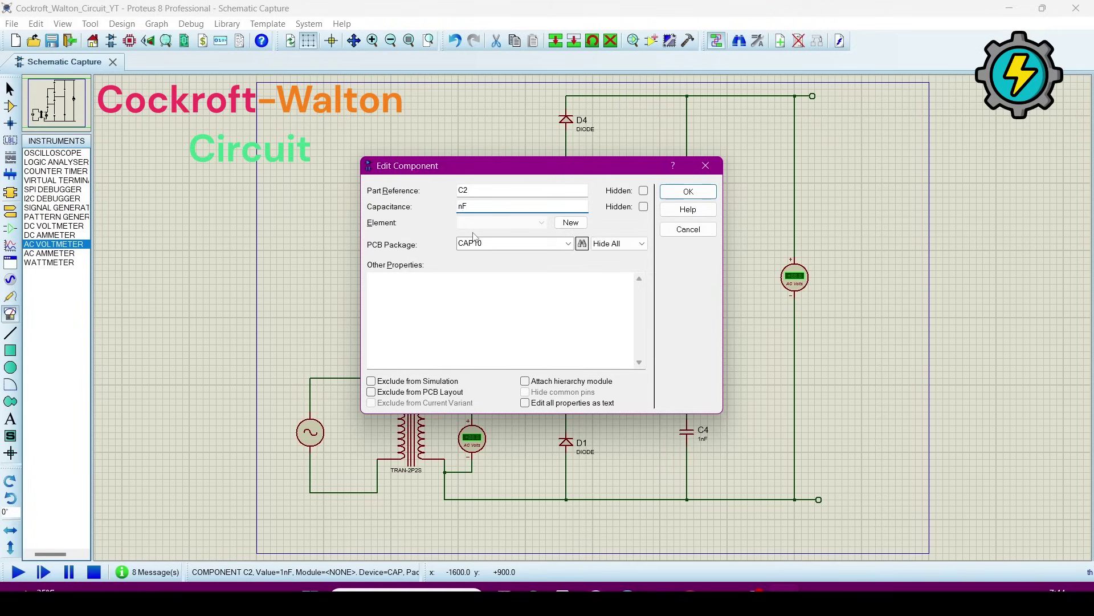
{"action": "type", "text": "5"}
{"action": "left_click", "coordinate": [688, 192]}
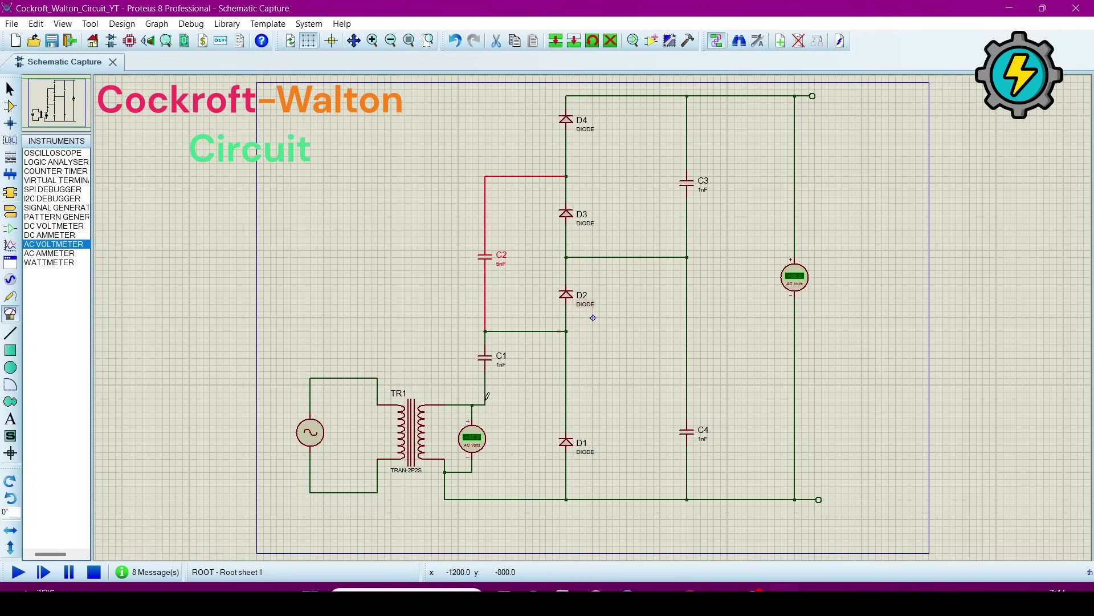
{"action": "double_click", "coordinate": [499, 358]}
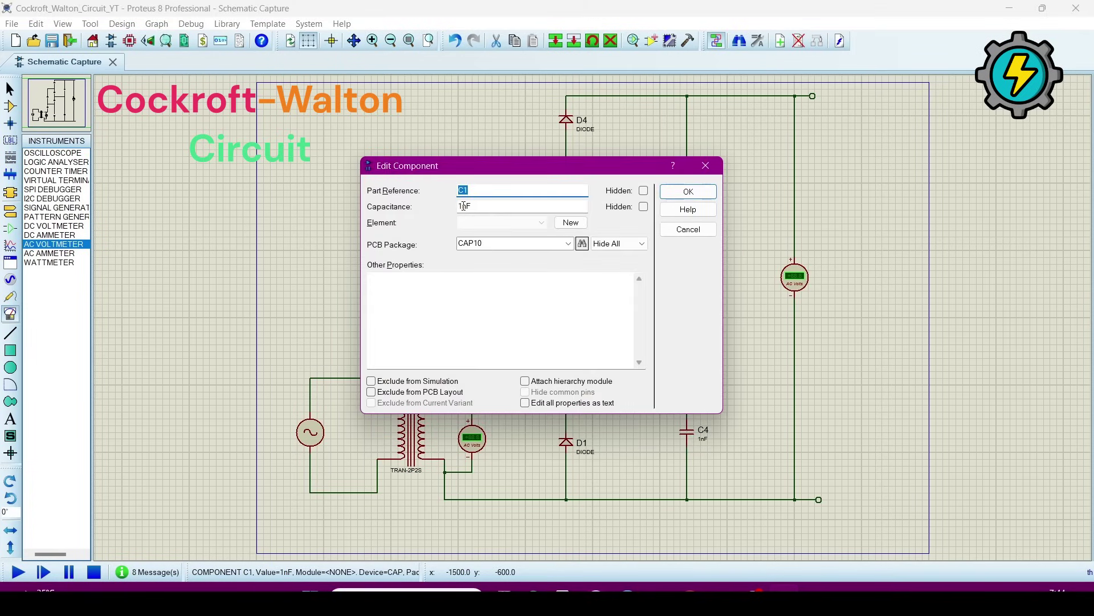
{"action": "left_click", "coordinate": [463, 207]}
{"action": "type", "text": "5"}
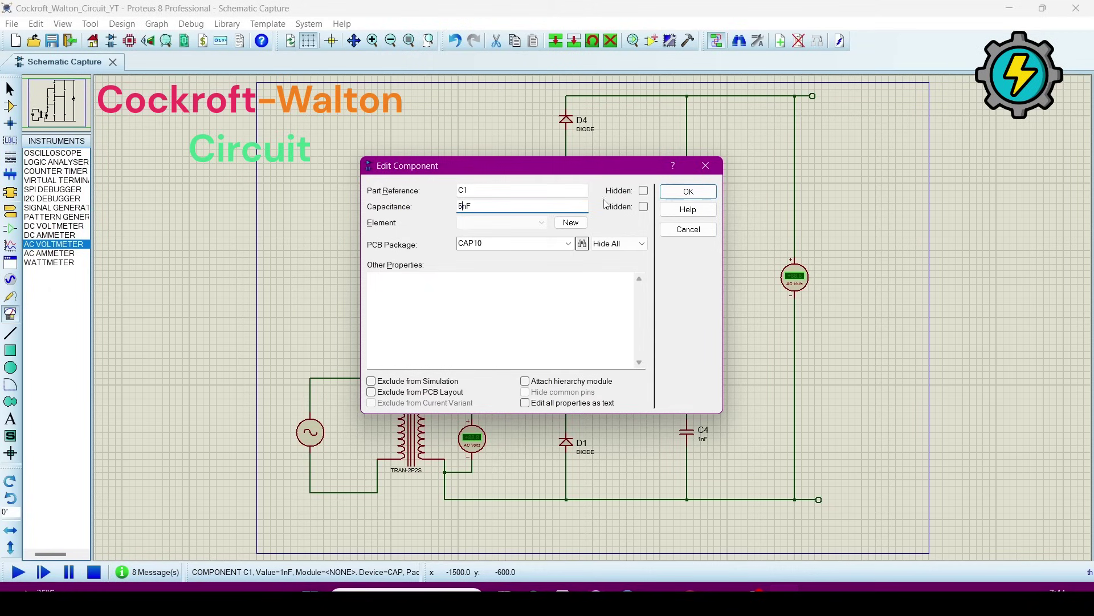
{"action": "left_click", "coordinate": [689, 191]}
- Change capacitors C3 and C4 to 7nF capacitance
{"action": "left_click", "coordinate": [687, 184]}
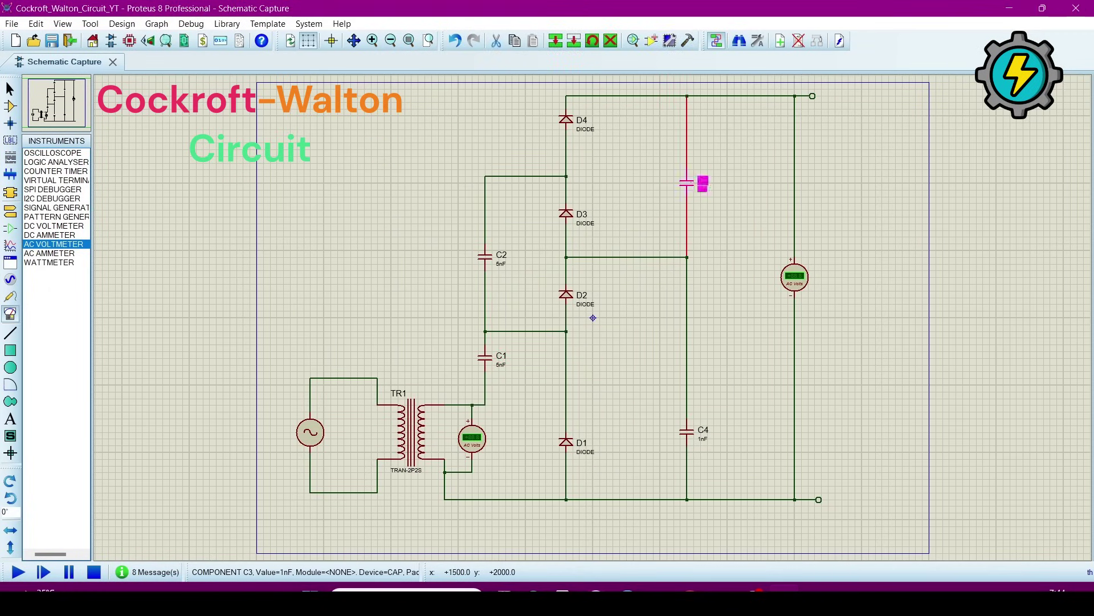
{"action": "key", "text": "ctrl+e"}
{"action": "left_click", "coordinate": [462, 206]}
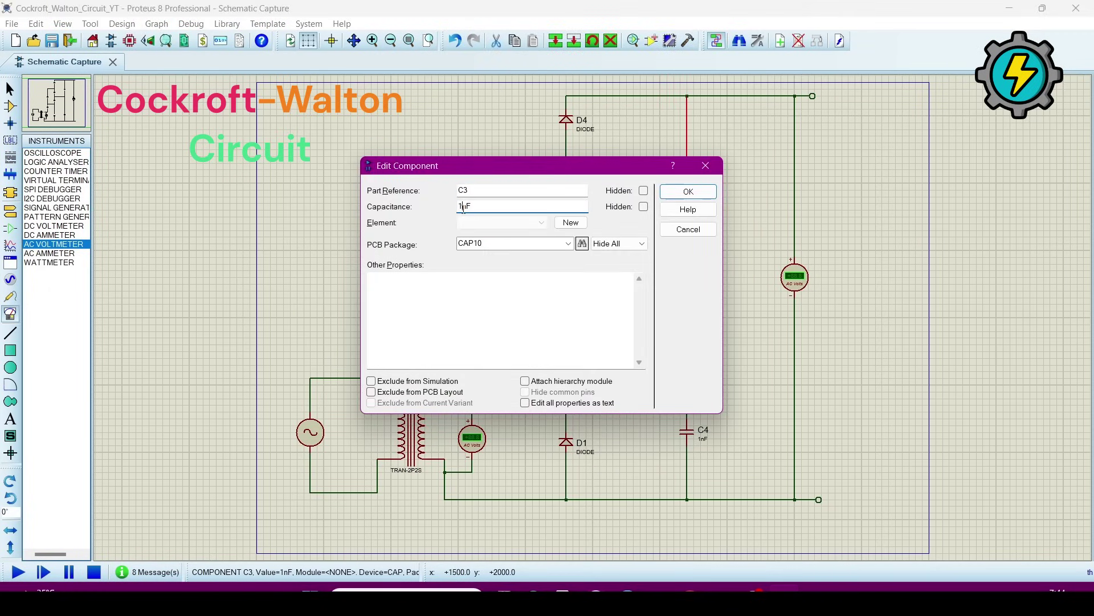
{"action": "key", "text": "BackSpace"}
{"action": "type", "text": "7"}
{"action": "left_click", "coordinate": [688, 191]}
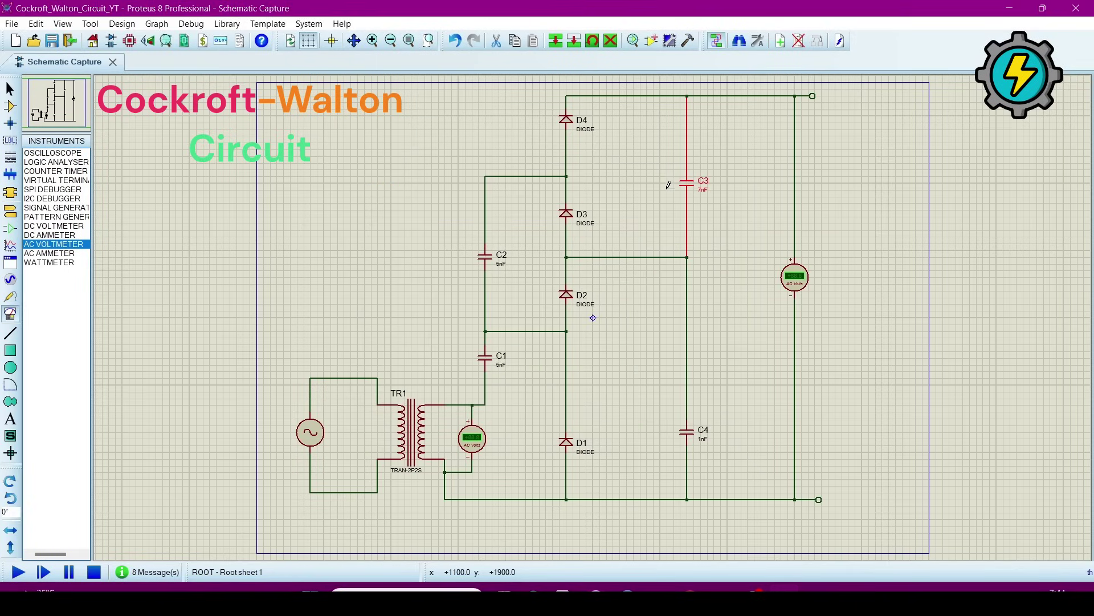
{"action": "double_click", "coordinate": [688, 443]}
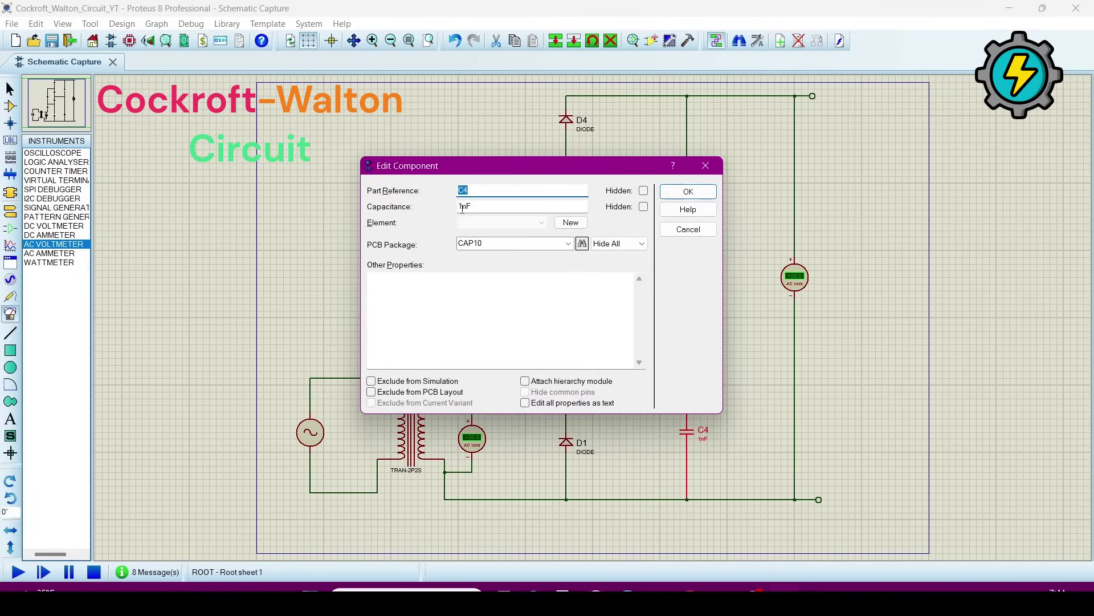
{"action": "left_click", "coordinate": [462, 208]}
{"action": "type", "text": "7"}
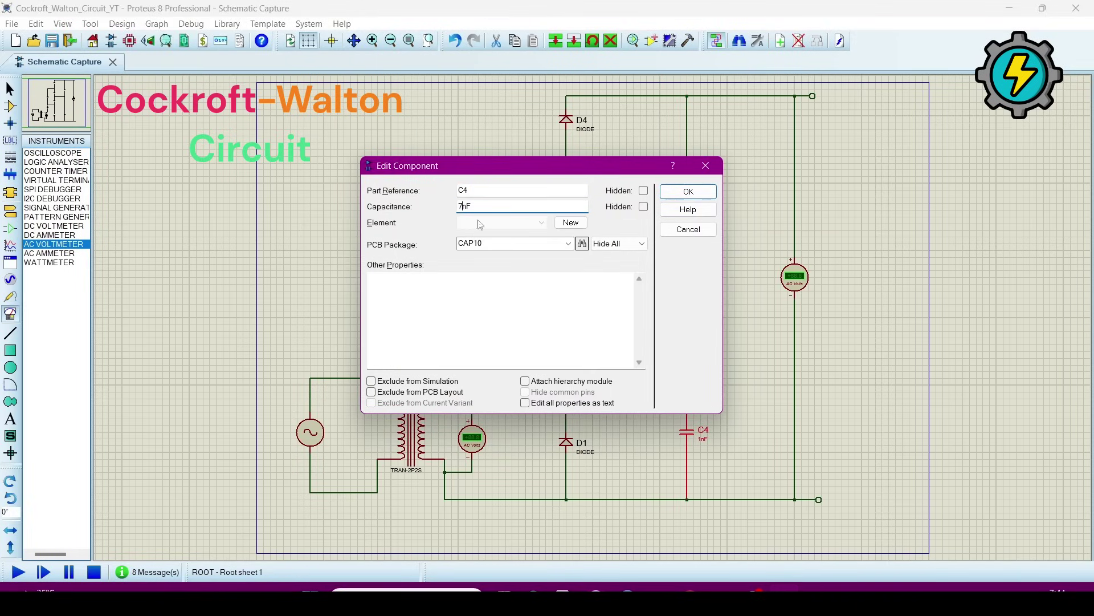
{"action": "left_click", "coordinate": [688, 191]}
{"action": "left_click", "coordinate": [726, 354]}
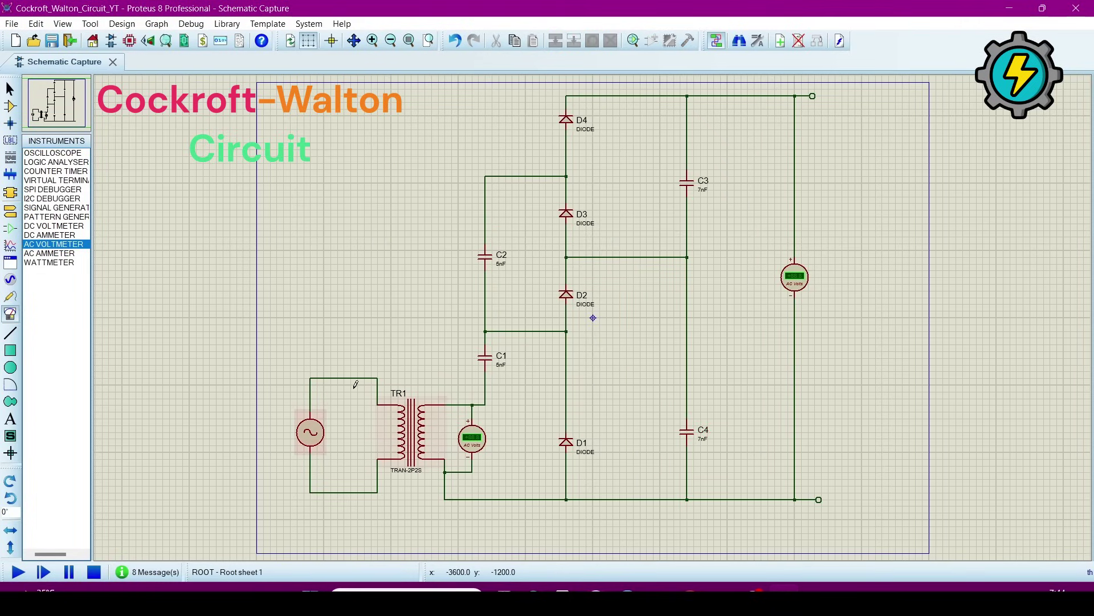
- Start the simulation to read the input and boosted output voltages on both voltmeters
{"action": "left_click", "coordinate": [18, 571]}
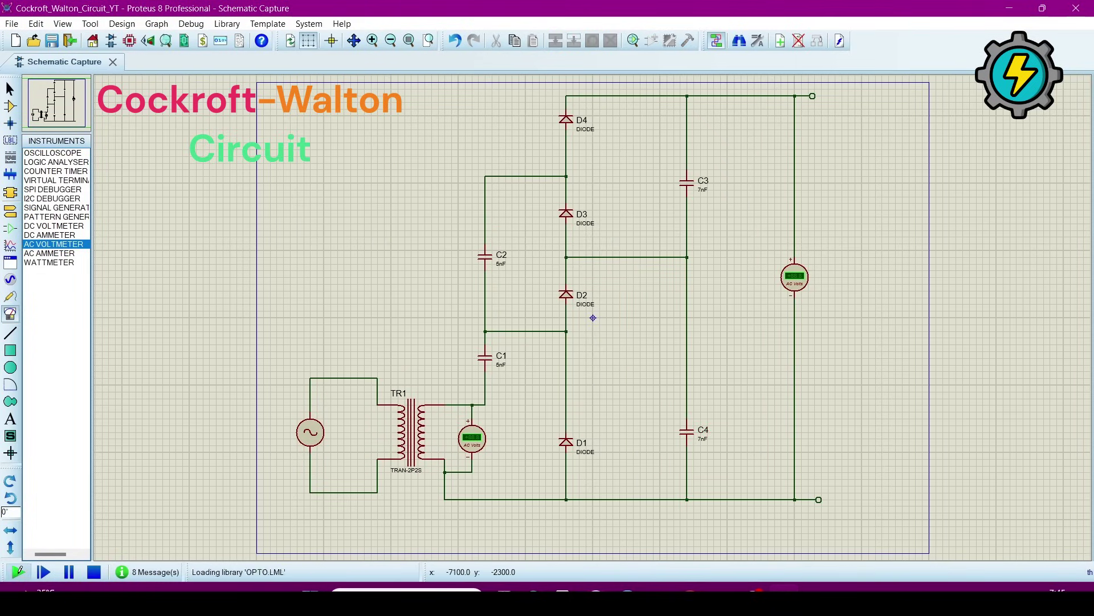